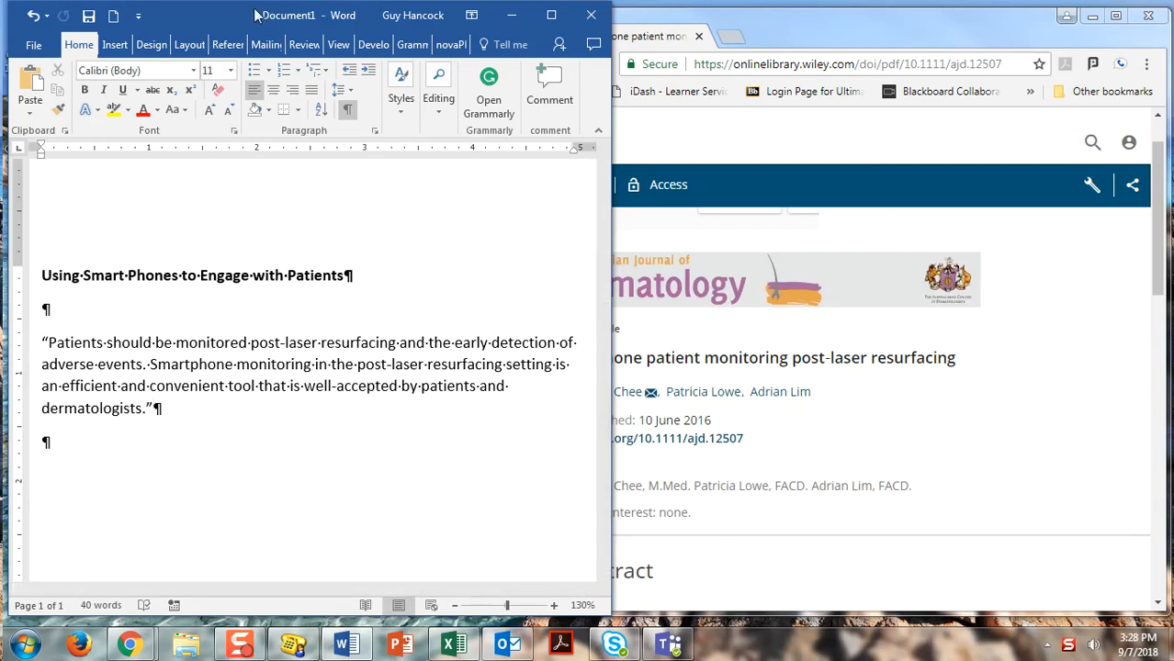
Open the Source Manager for the document's citations and move its window clear of the text
click(222, 46)
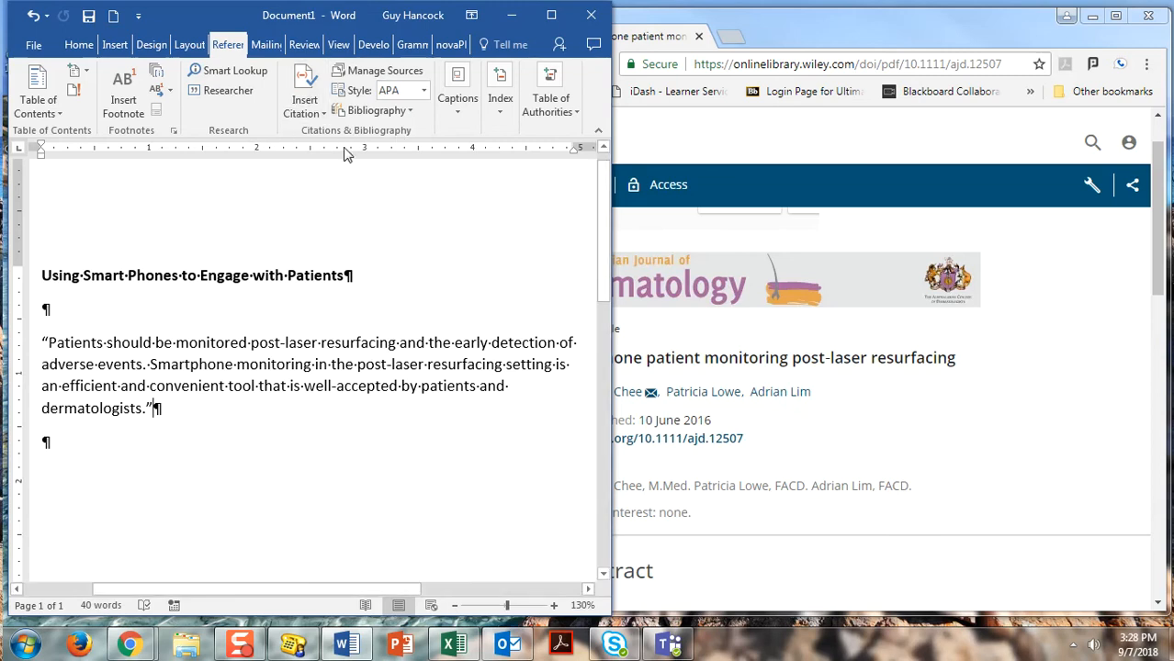
click(384, 70)
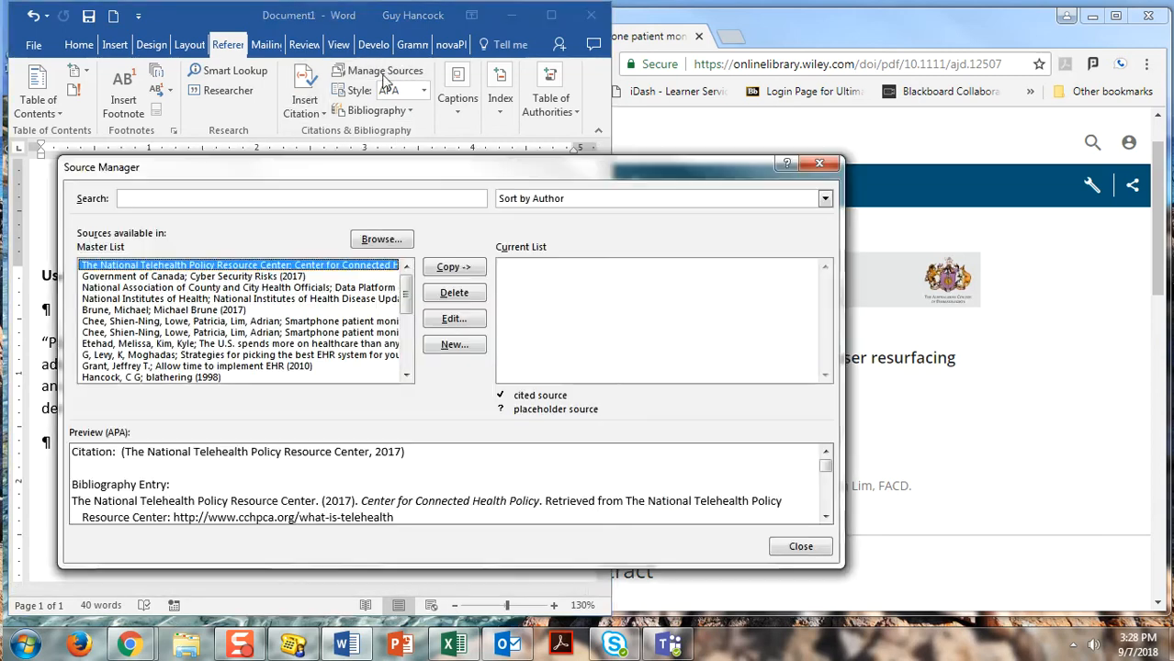
drag(417, 173, 405, 123)
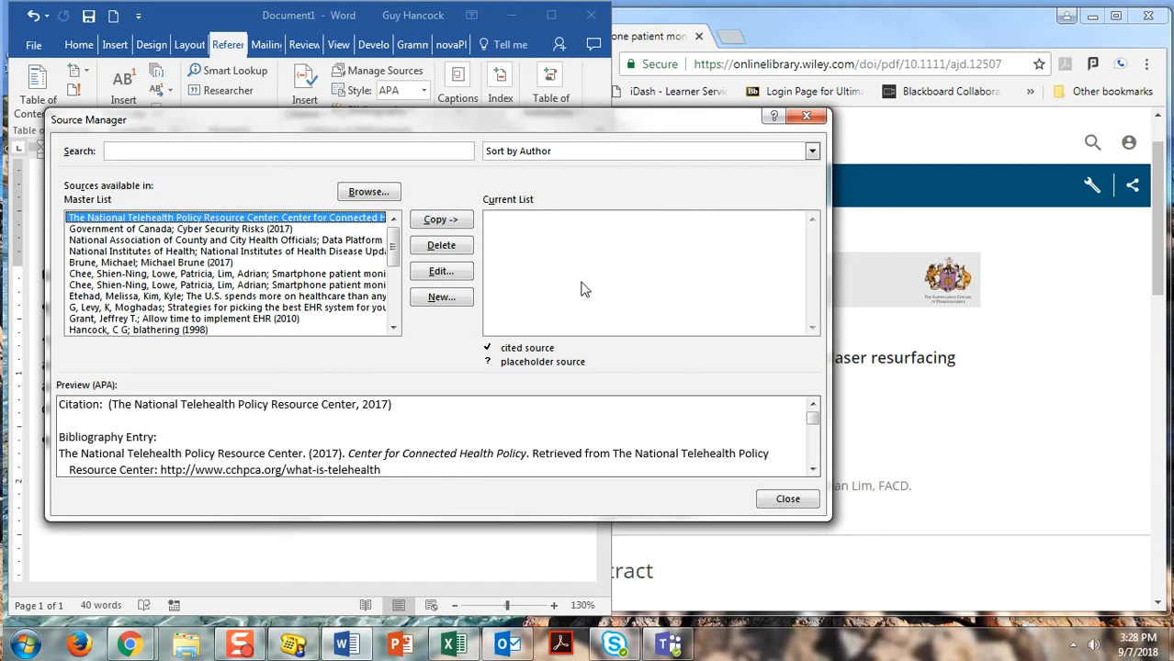
Copy the first smartphone patient monitoring source from the master list to the current list, then delete that copy
click(193, 273)
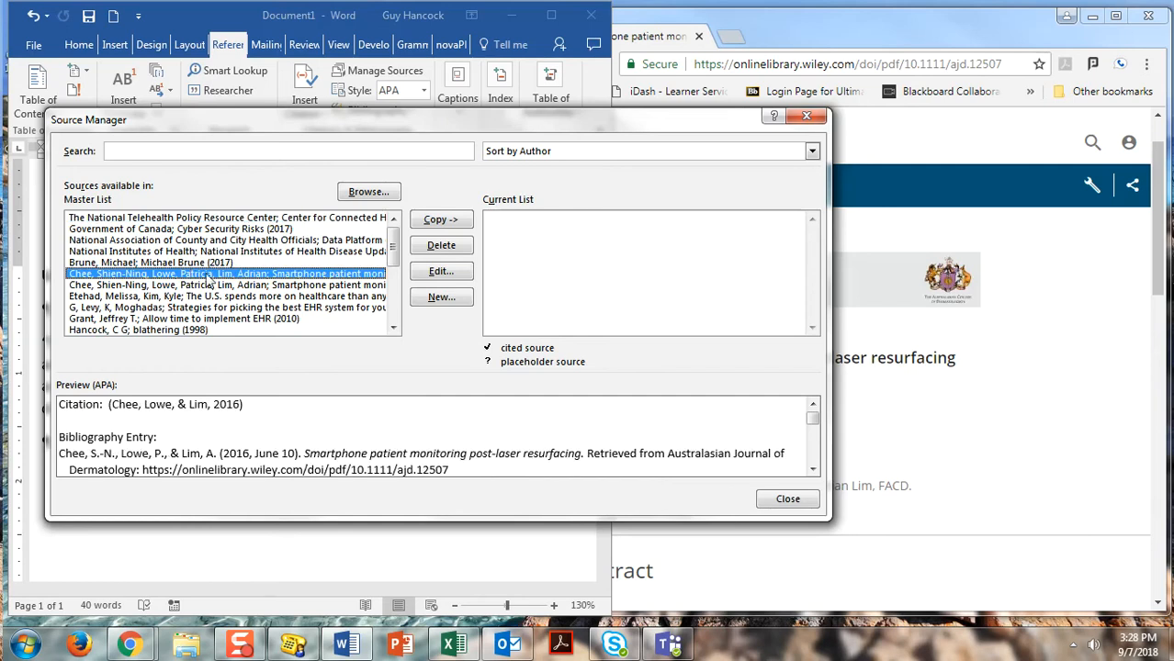
click(439, 223)
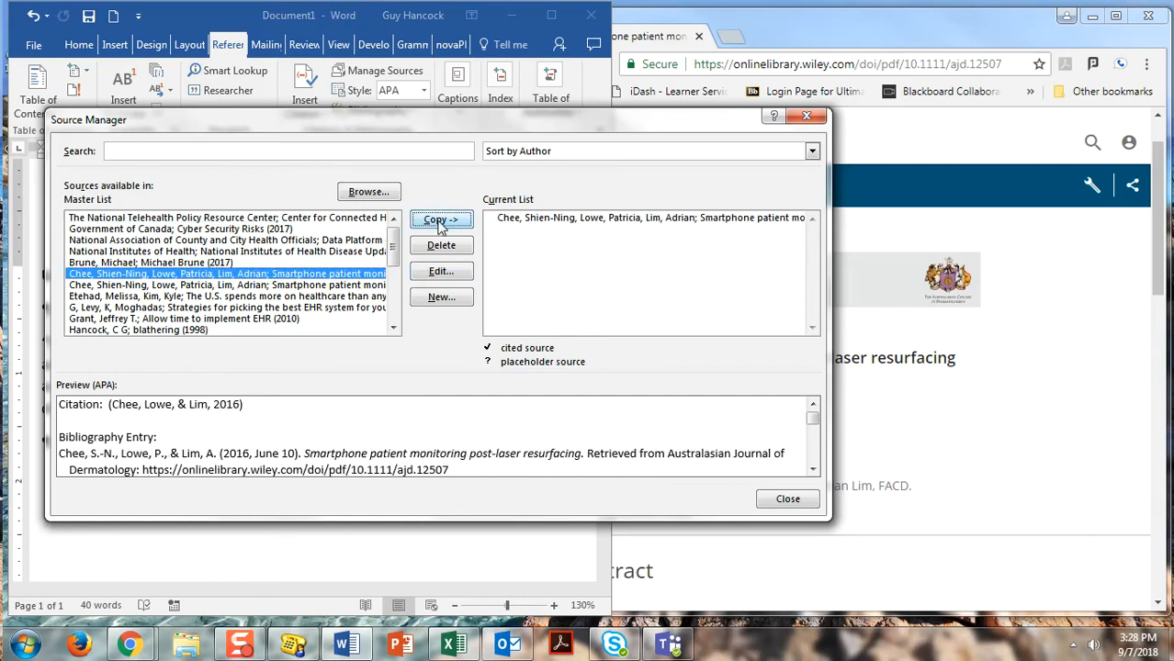
click(625, 221)
click(443, 251)
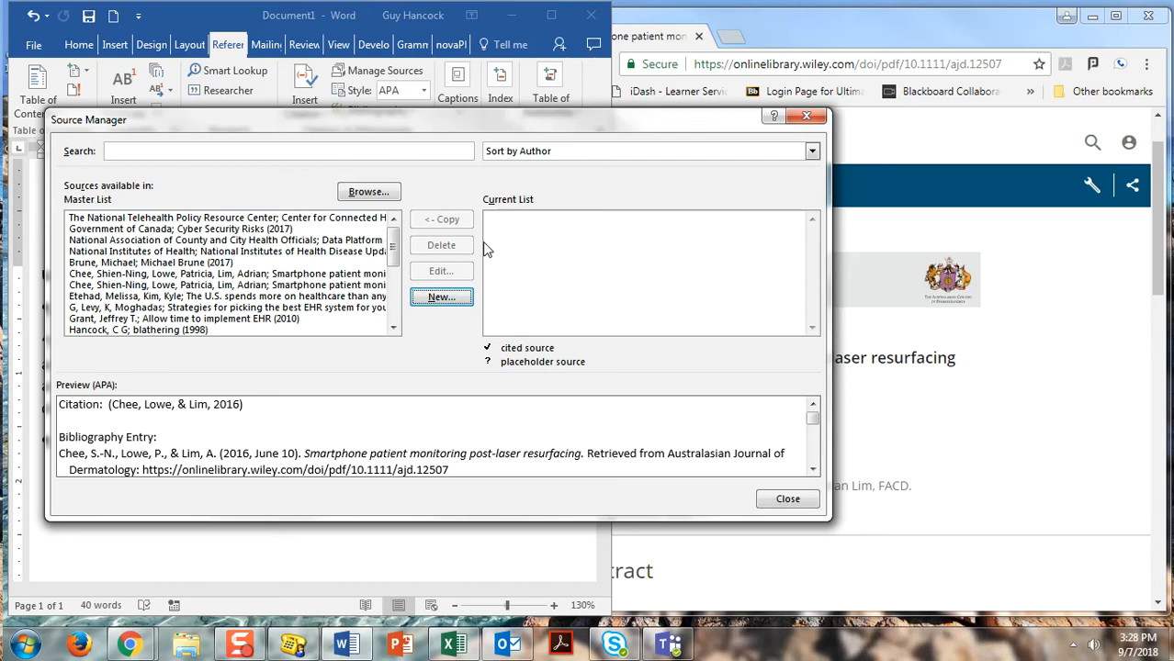
Start a new citation source with the source type Document From Web site
click(428, 296)
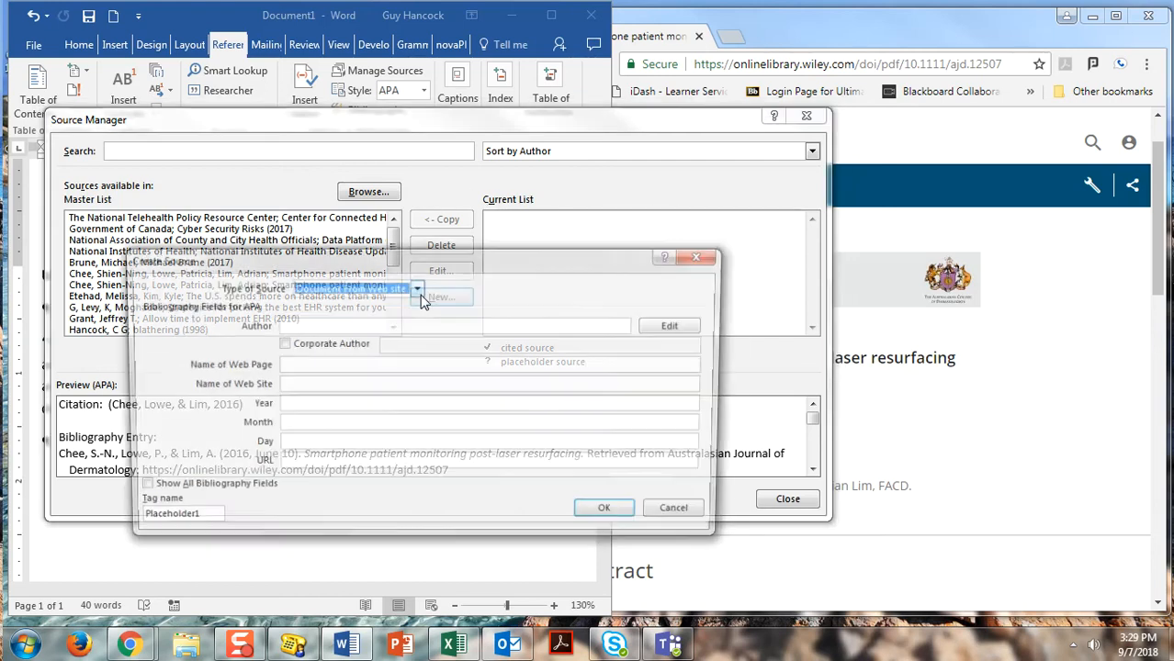
drag(404, 259, 416, 170)
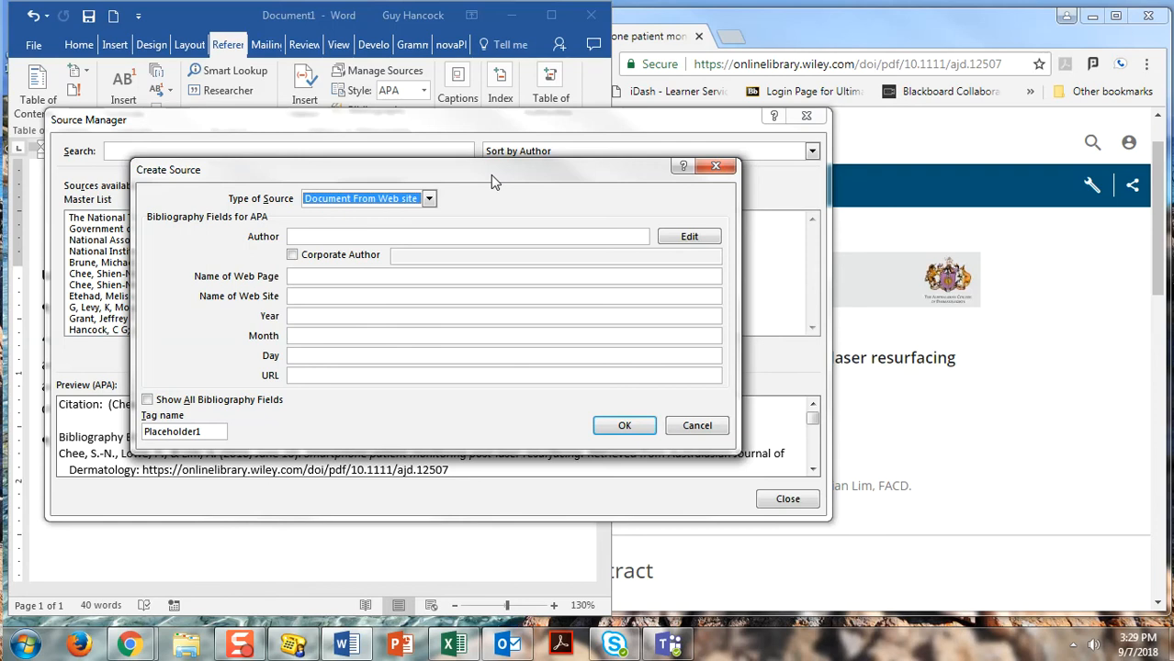
click(428, 199)
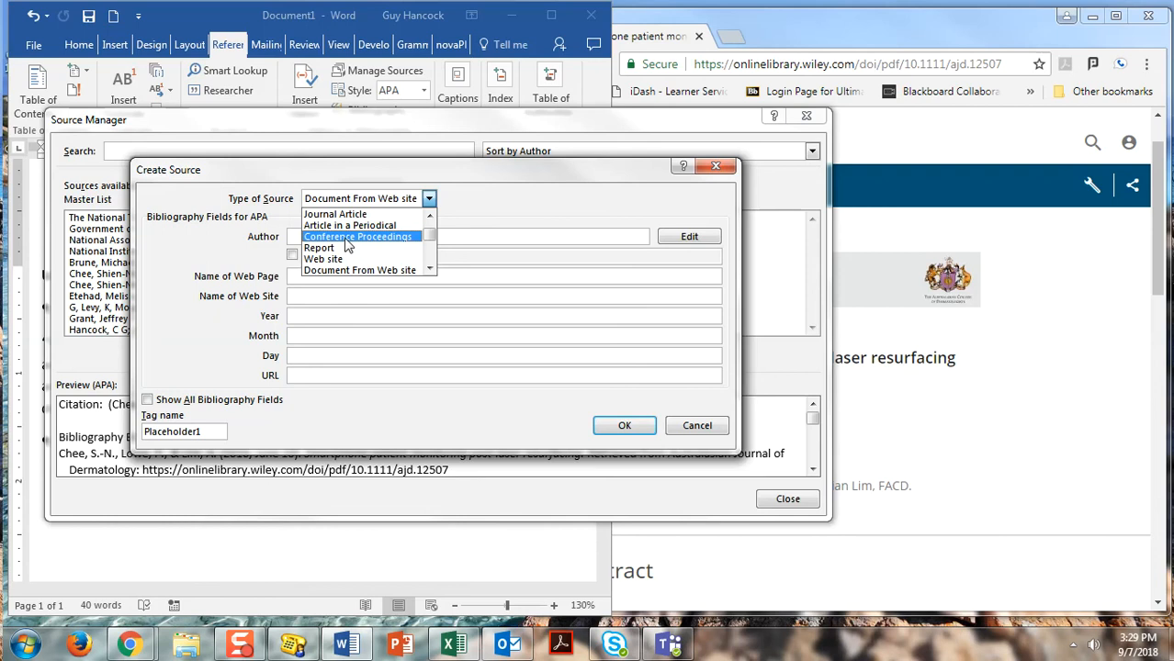
click(346, 272)
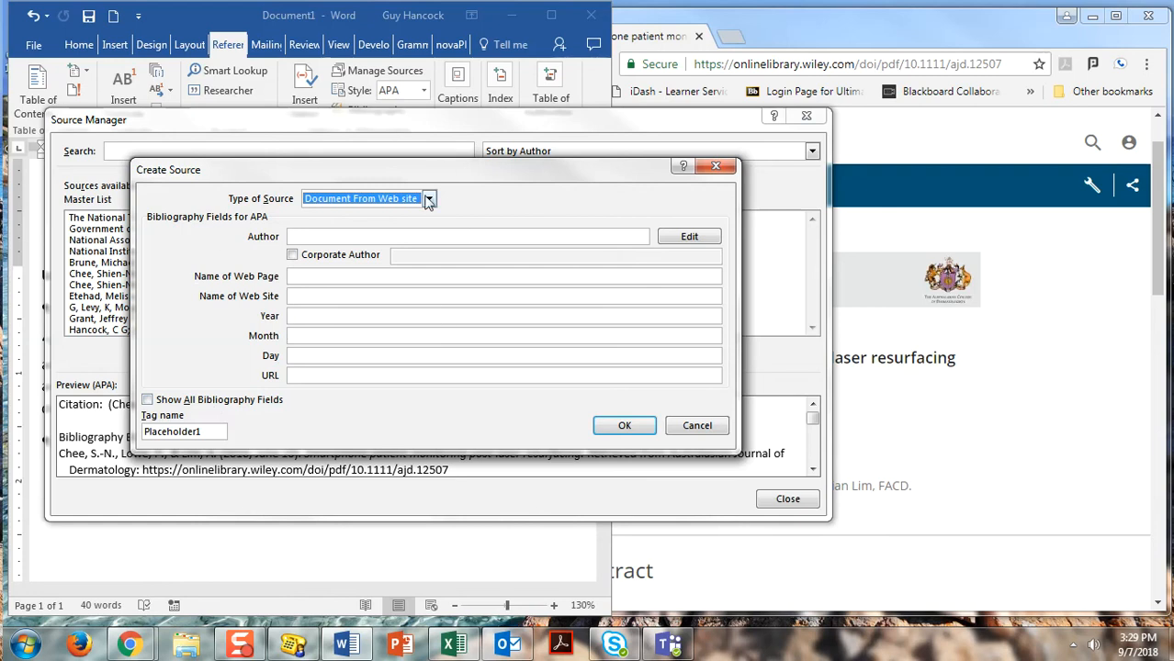
drag(542, 165, 531, 145)
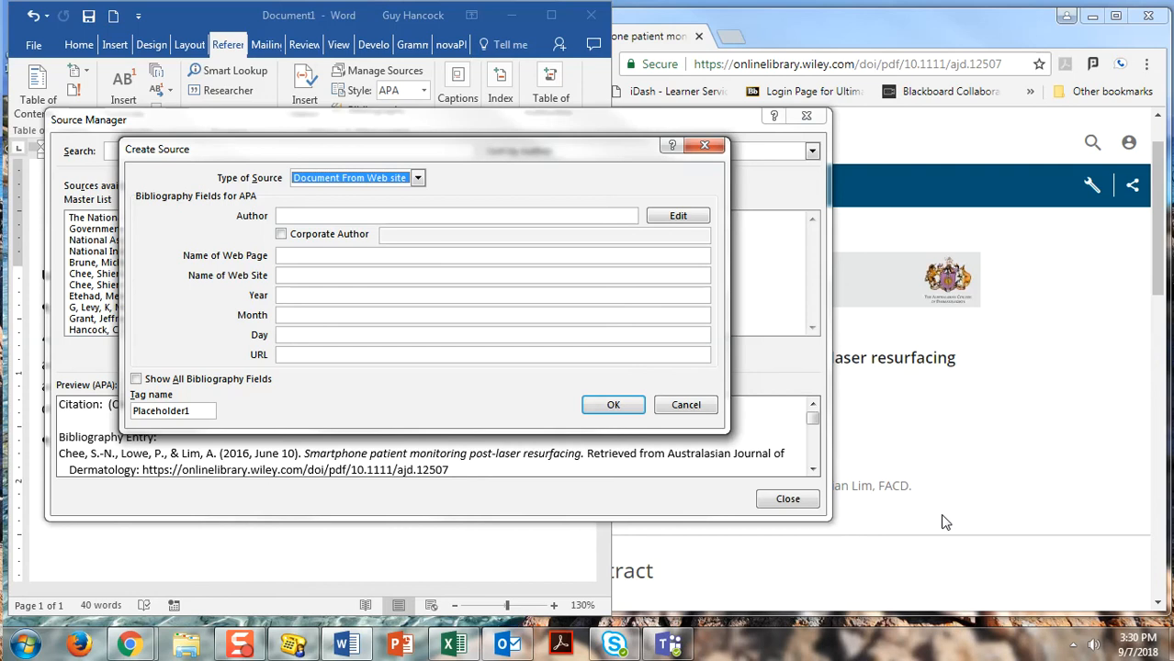
Enter the web article's first author in the new source, surname first and followed by a semicolon
click(1020, 474)
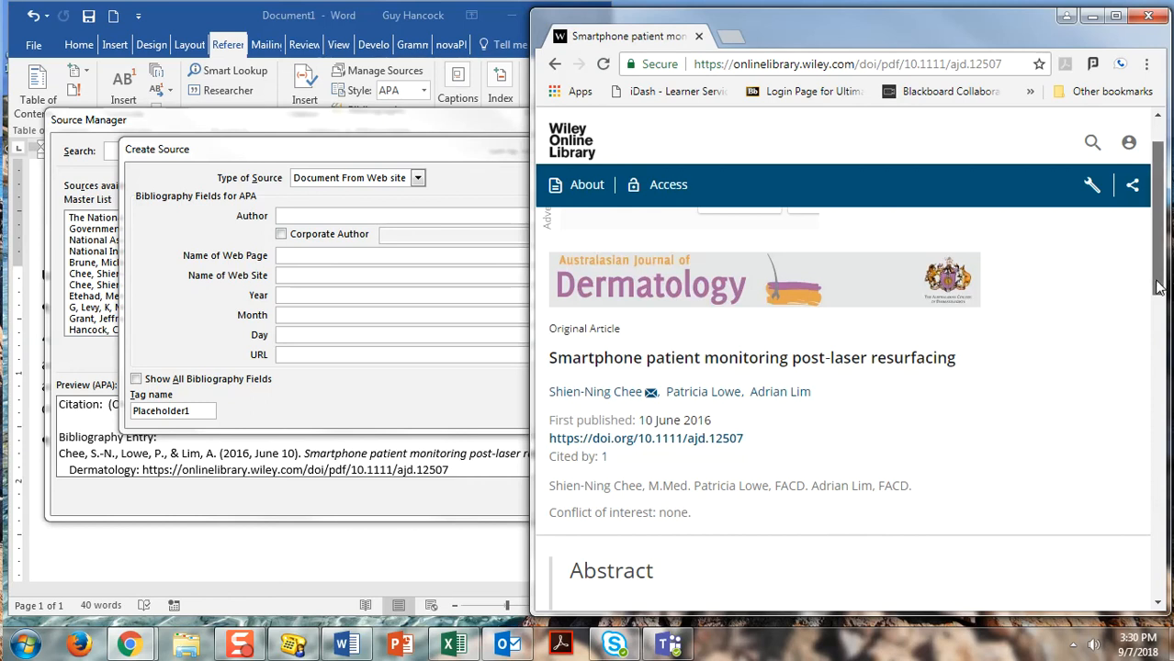
drag(1156, 289, 1146, 144)
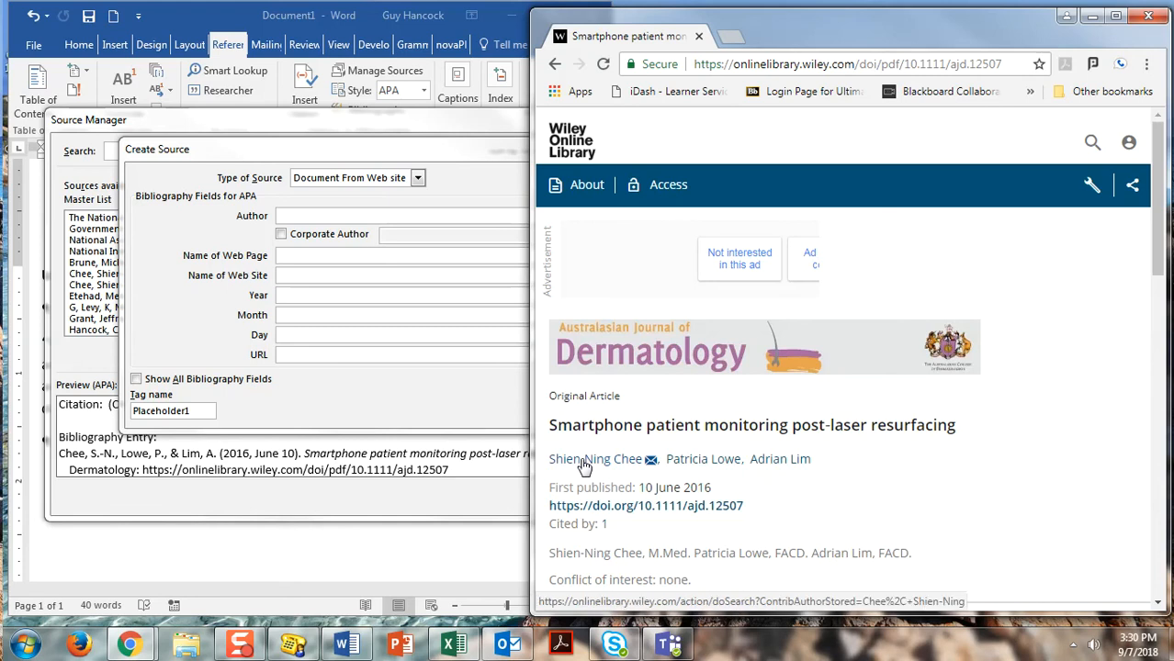
click(322, 215)
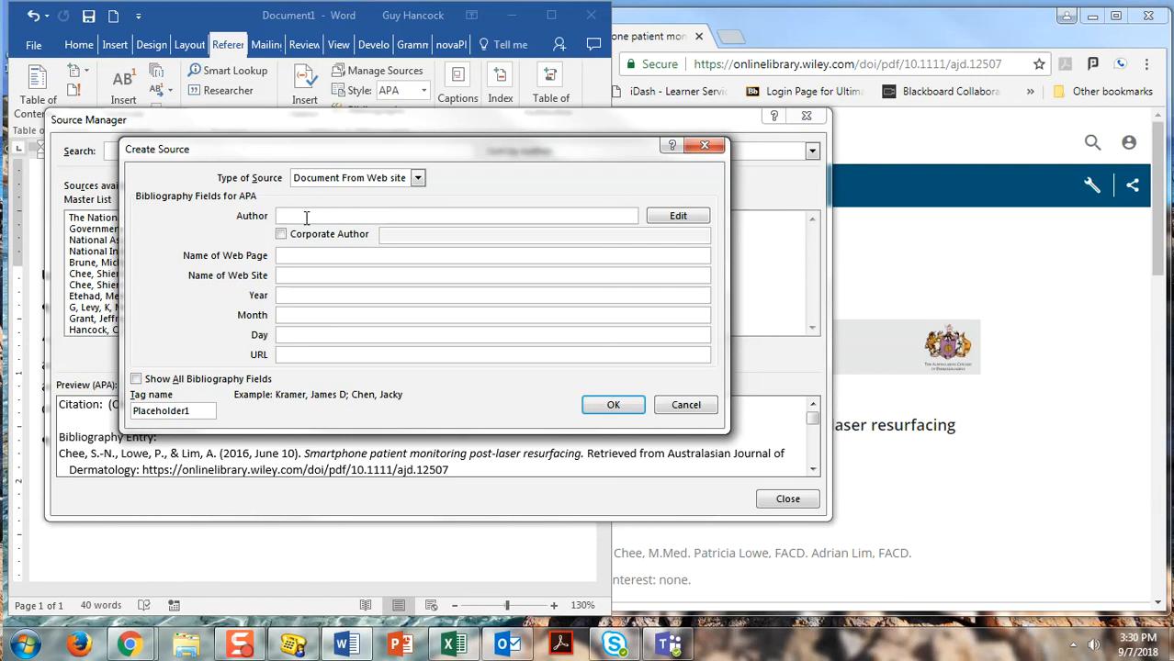
text(Chee, Shien)
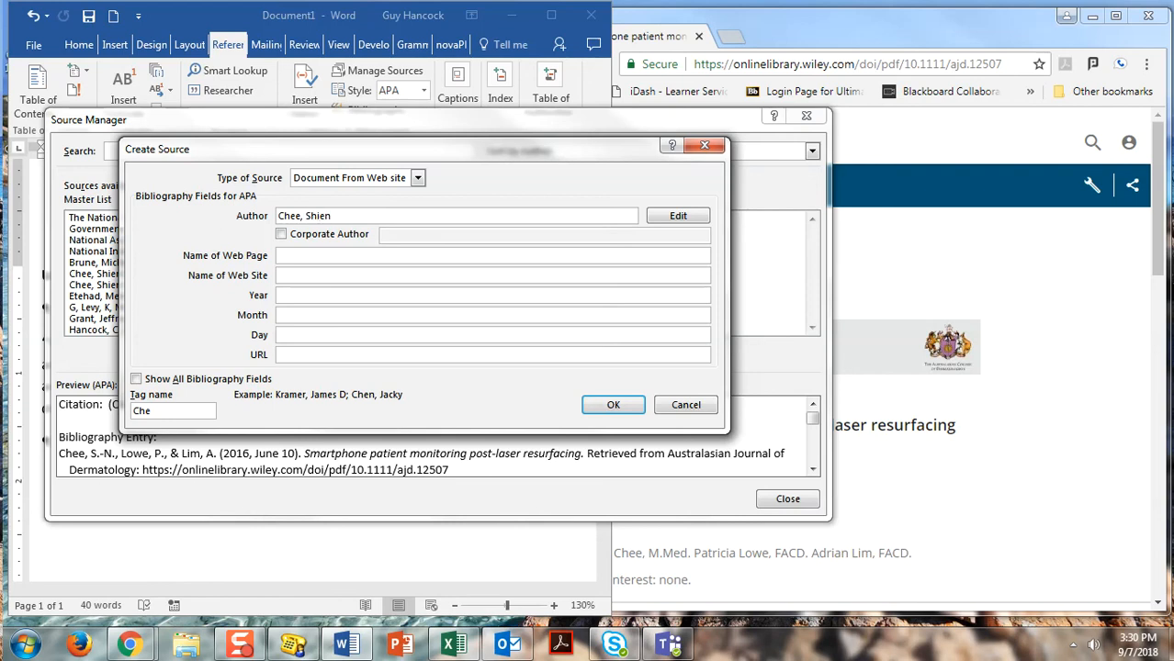
text(-Ning;)
Add the article's second and third authors, surname first and separated by a semicolon, leaving them as individual rather than corporate authors
click(985, 442)
scroll(708, 477, down, 1)
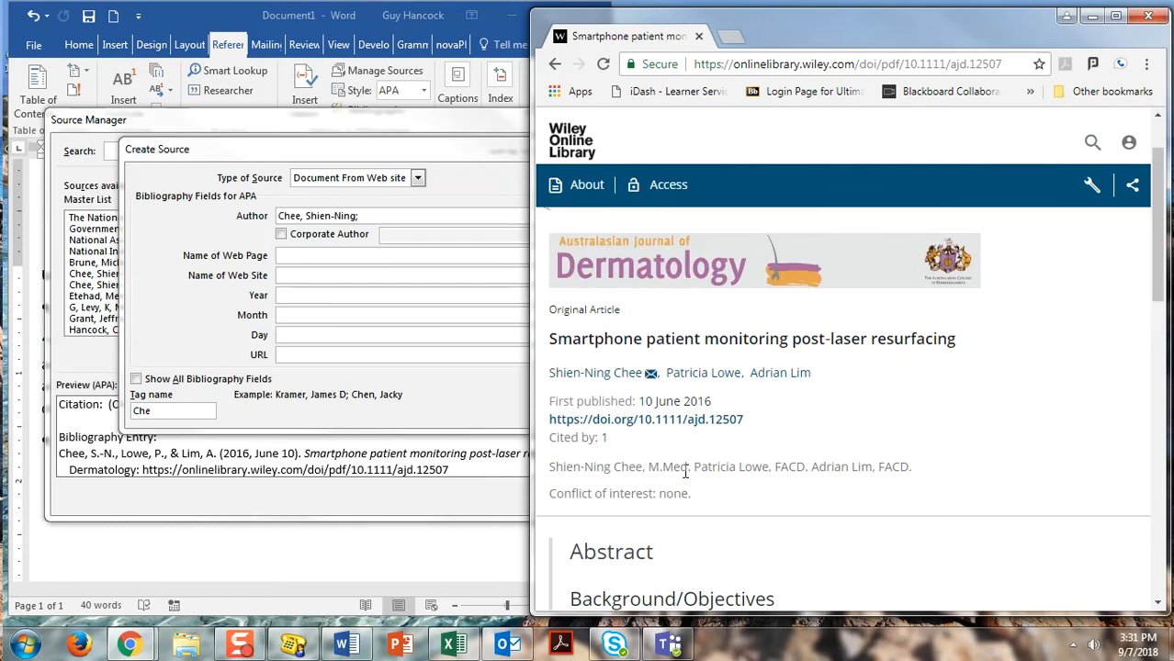
click(374, 215)
text(L)
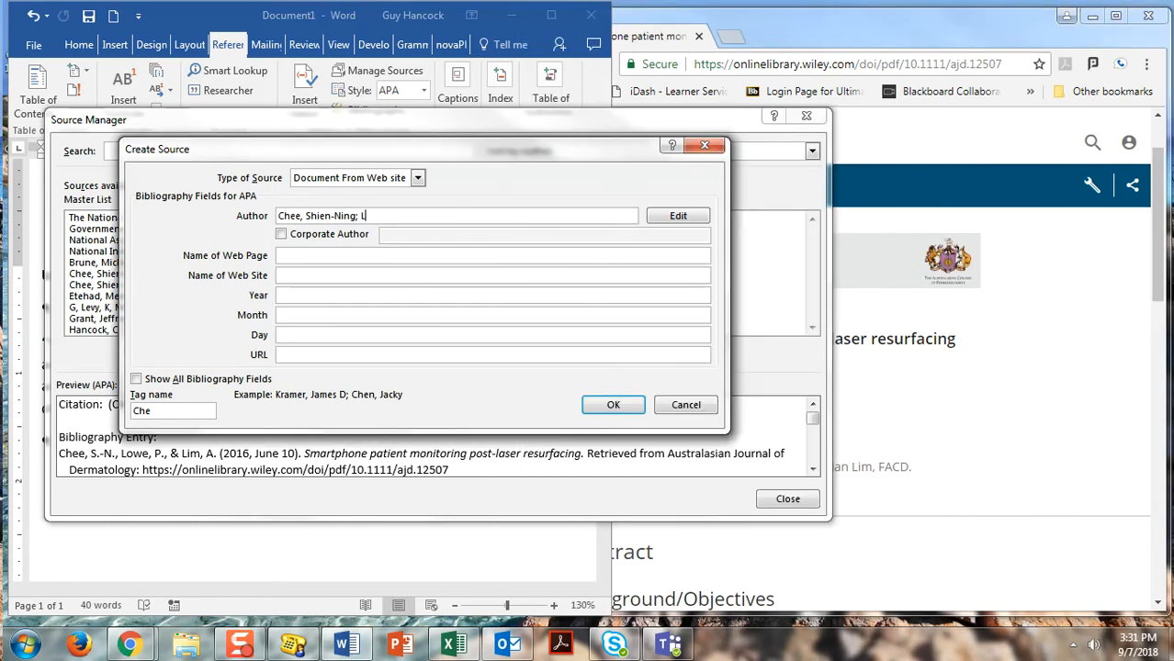
text(owe, Patricia;)
text(Lim, Adrian)
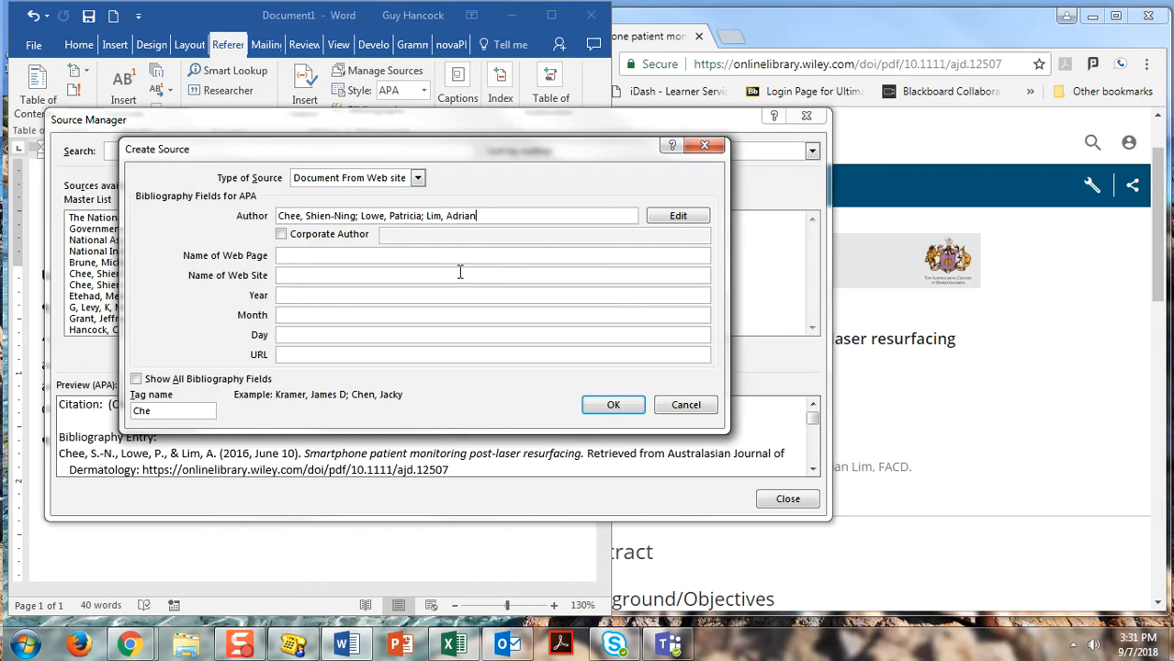
click(281, 237)
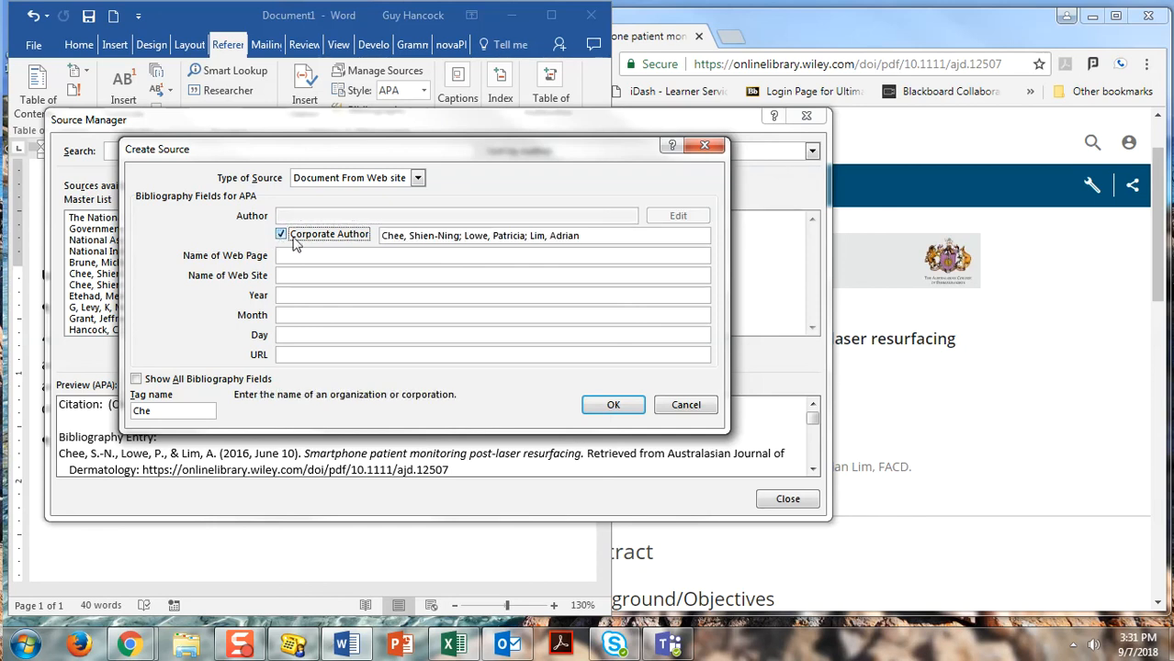
click(281, 235)
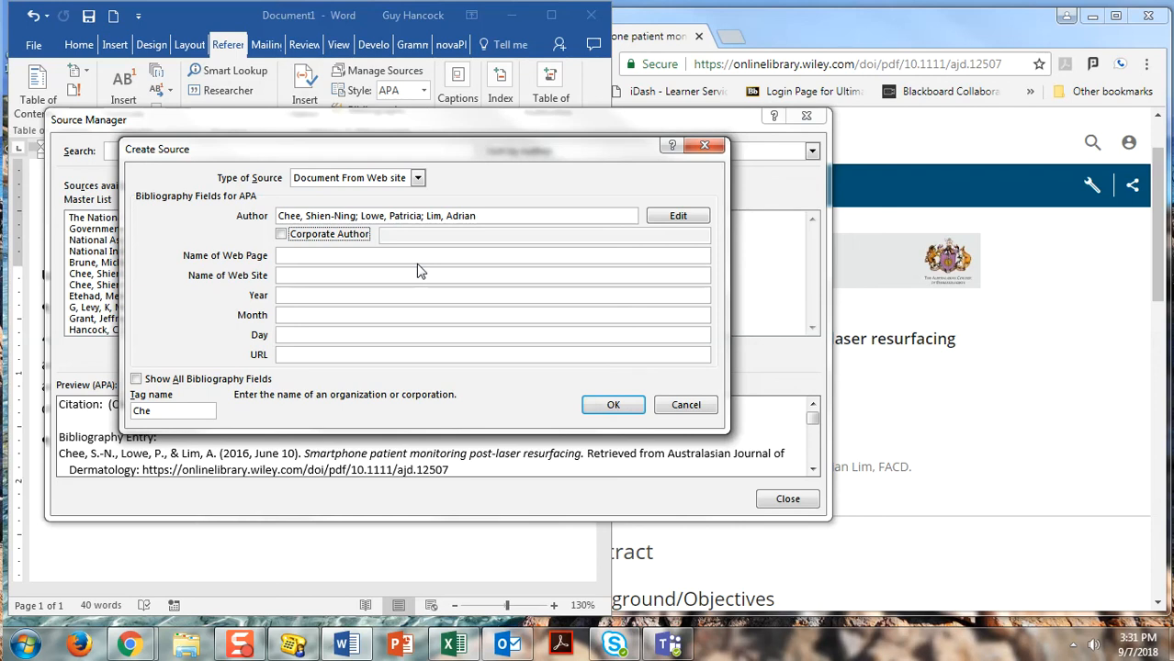
Copy the article title "Smartphone patient monitoring post-laser resurfacing" from the web page into the source's Name of Web Page
click(303, 257)
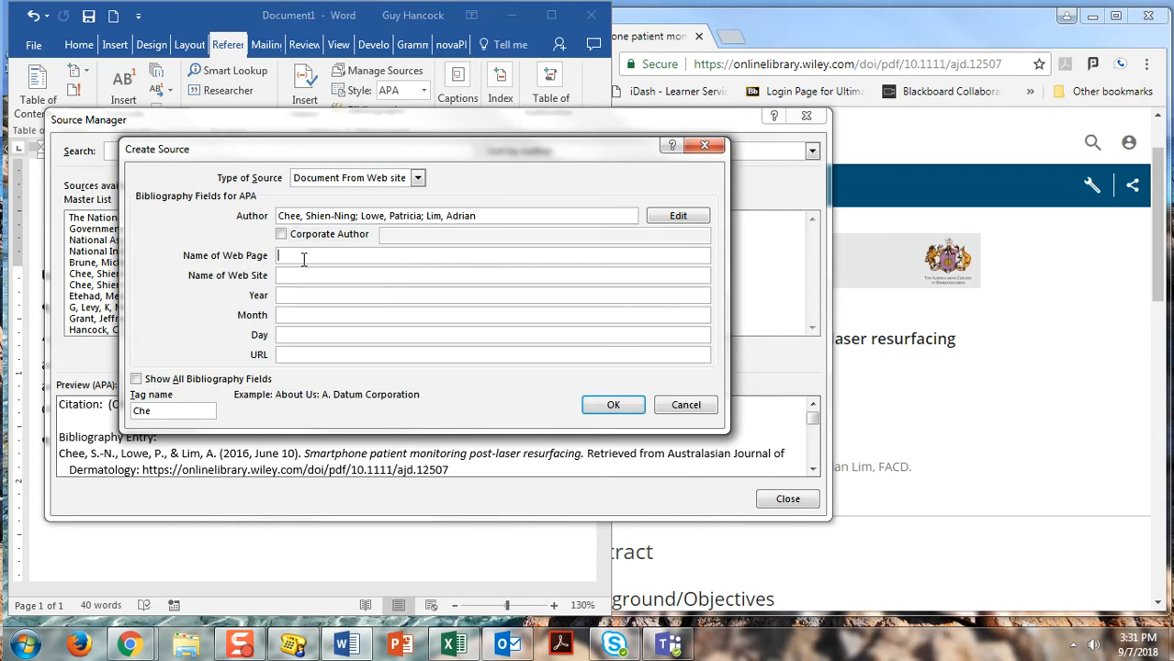
click(1022, 384)
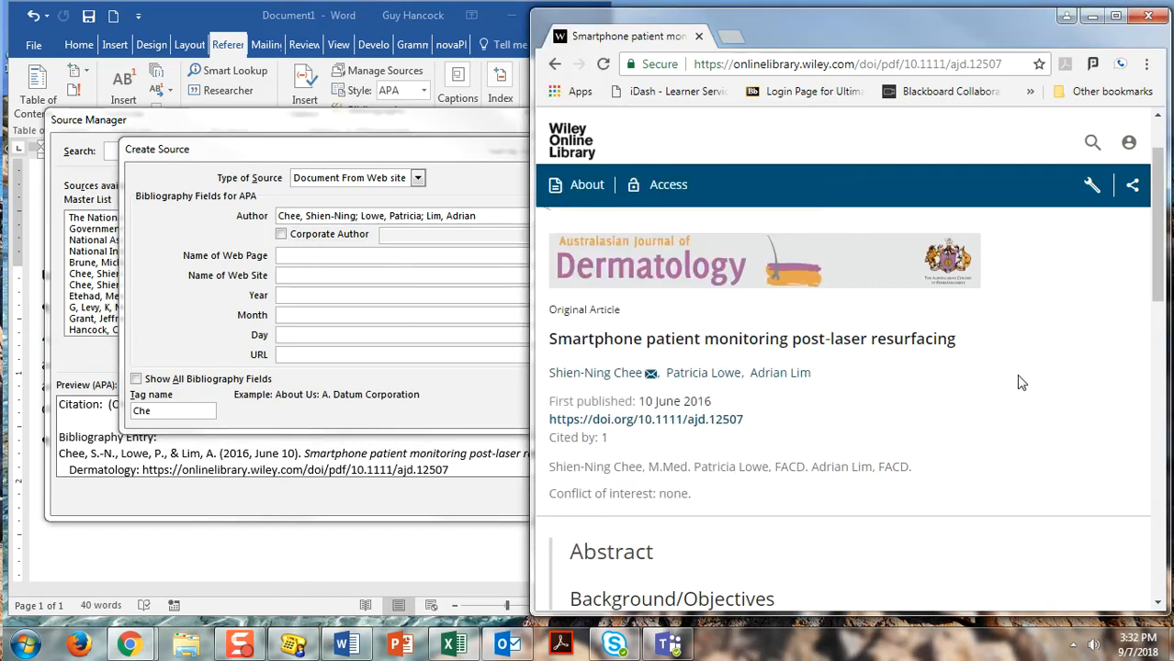
drag(962, 342, 540, 349)
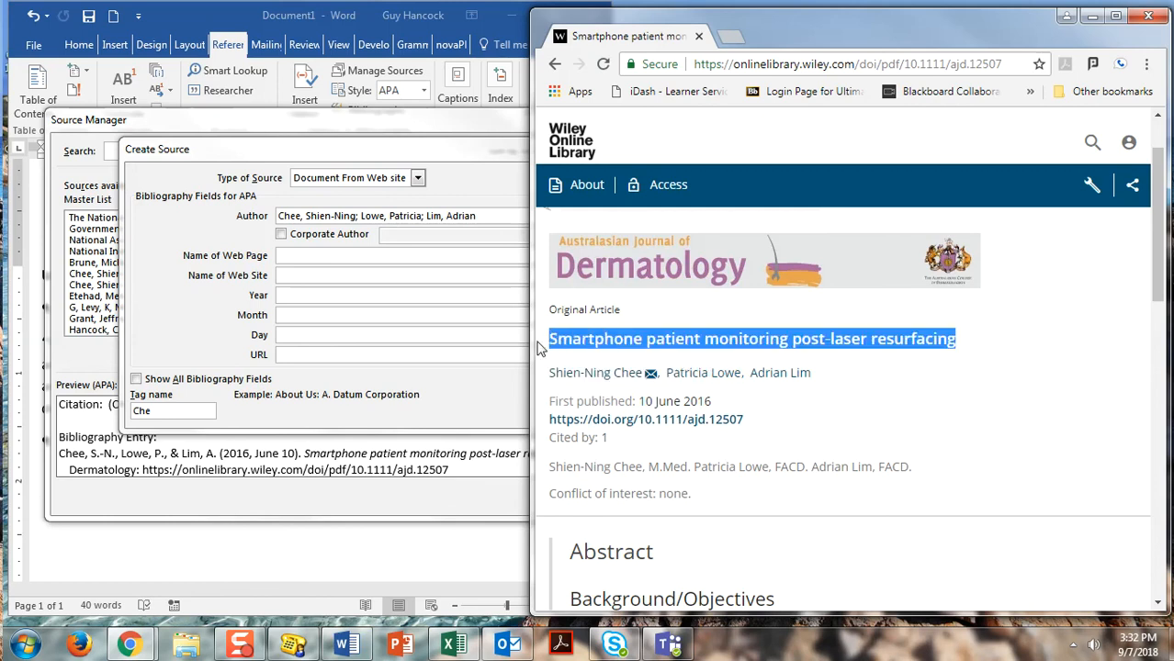
key(ctrl+c)
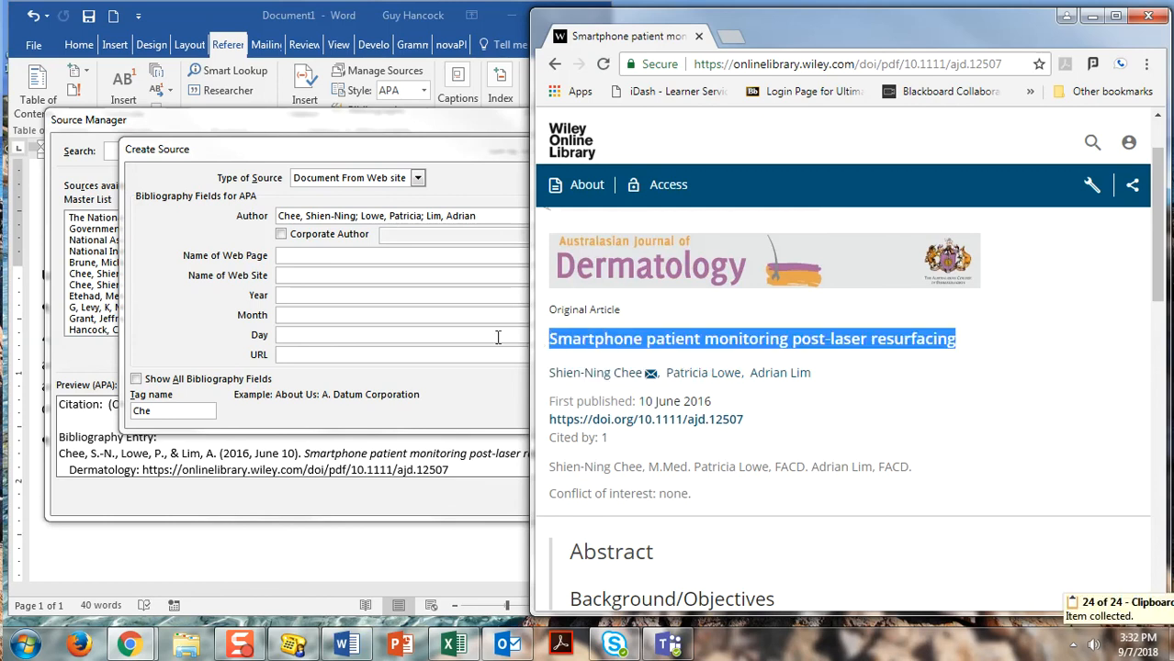
click(284, 254)
key(ctrl+v)
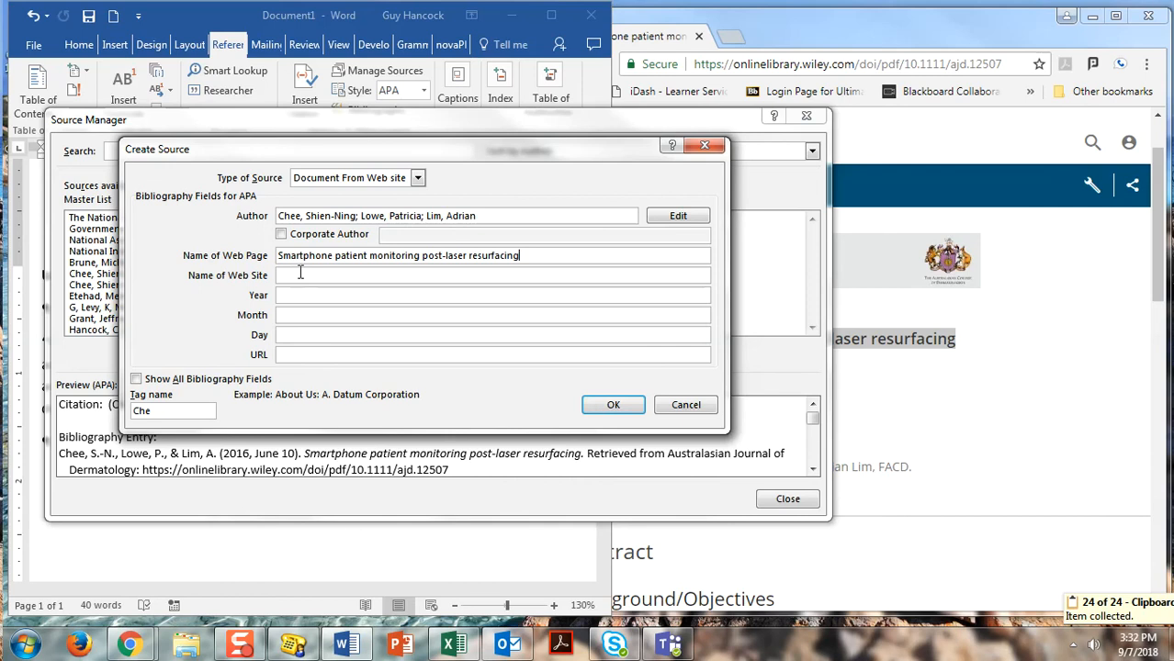
Set the source's Name of Web Site to "Australasian Journal of Dermatology"
click(303, 274)
click(971, 375)
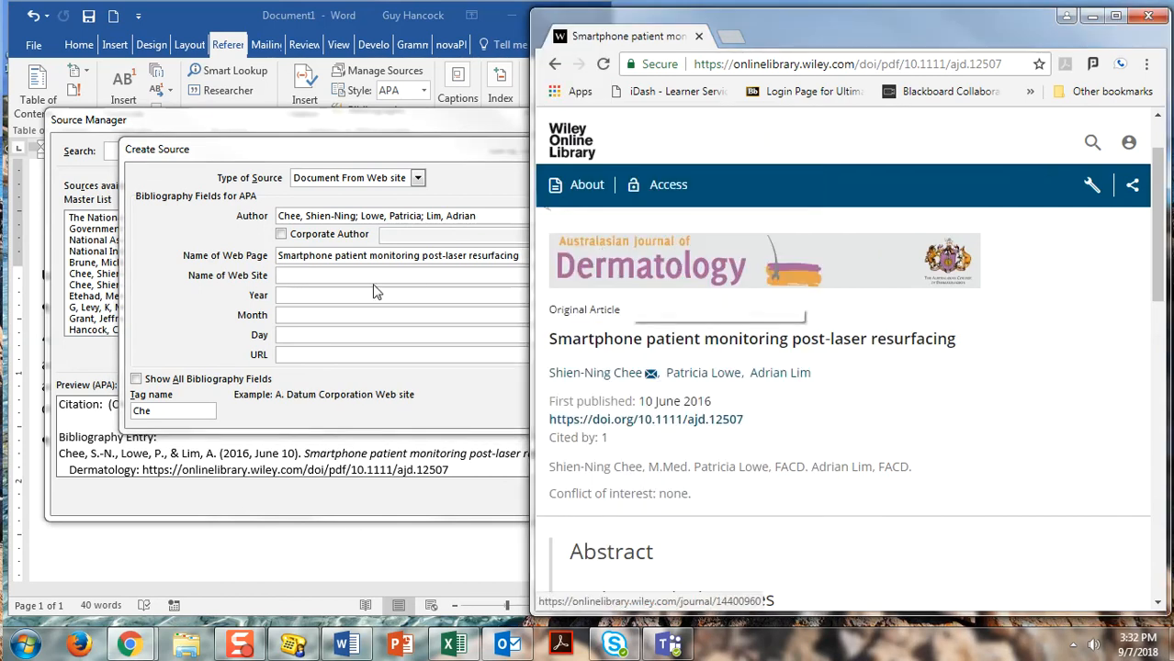
click(342, 274)
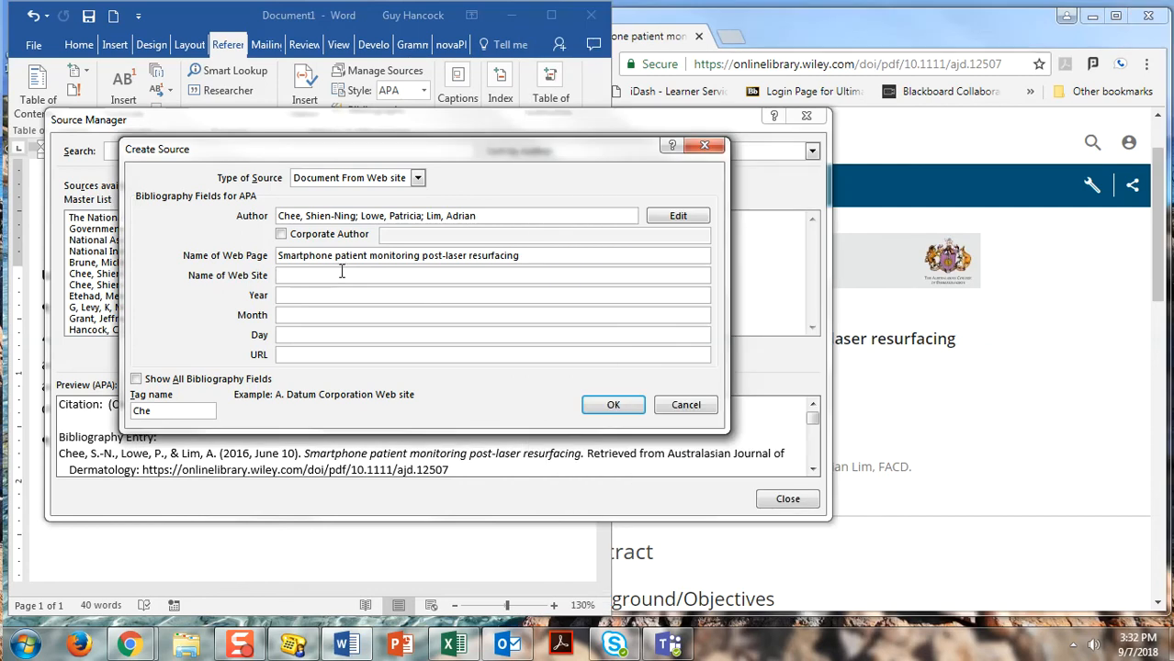
text(Australasian Journal of Dermatology)
key(Tab)
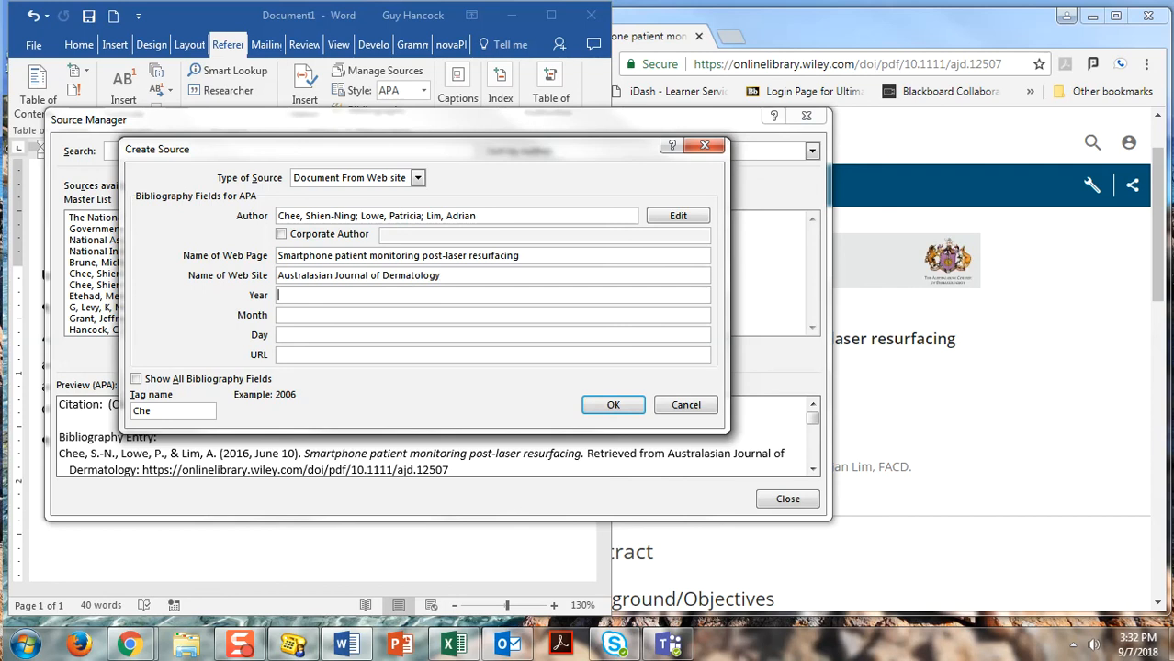
Enter the article's publication date in the source as year 2016, month June, day 10
text(2016)
click(929, 431)
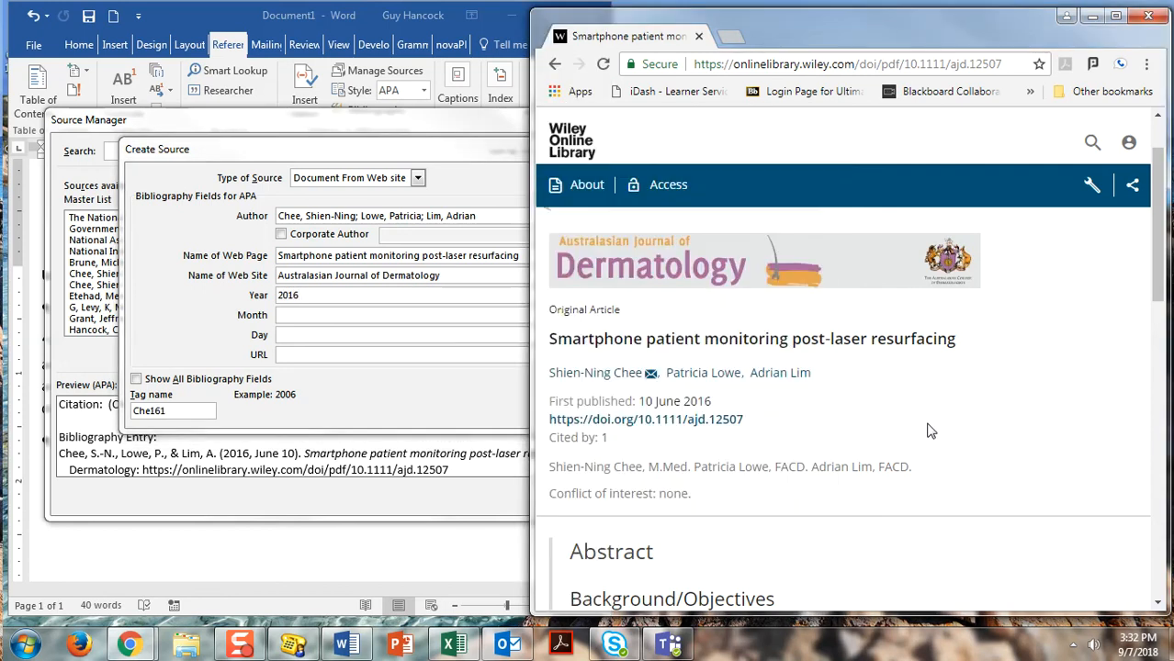
click(307, 312)
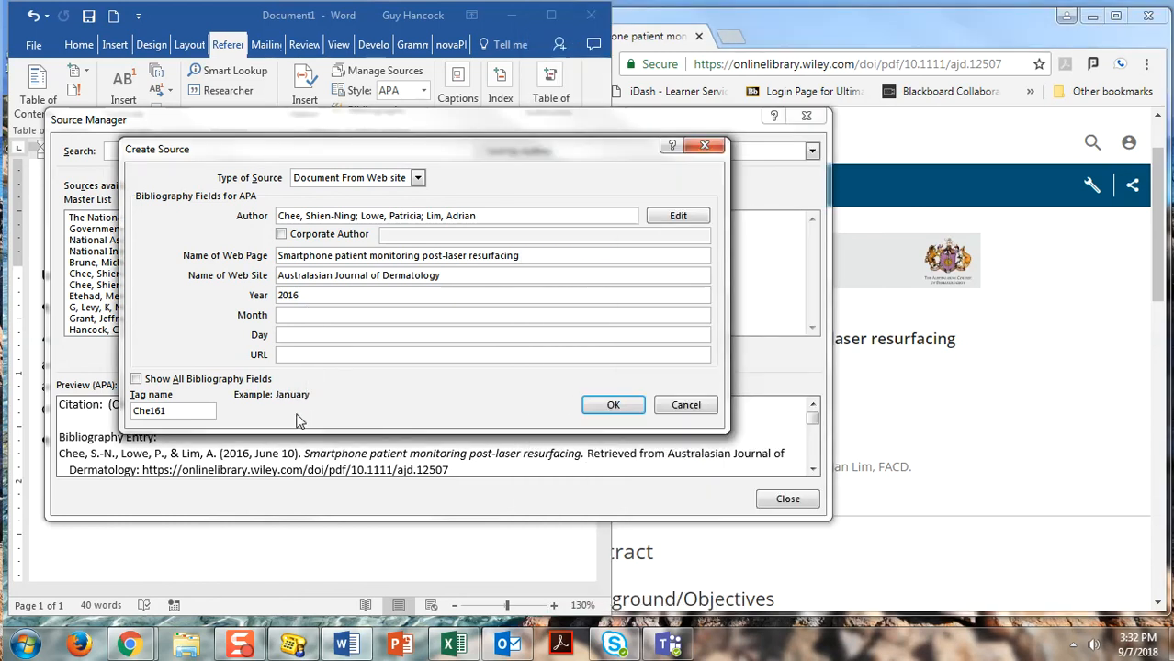
text(June)
key(Tab)
text(10)
key(Tab)
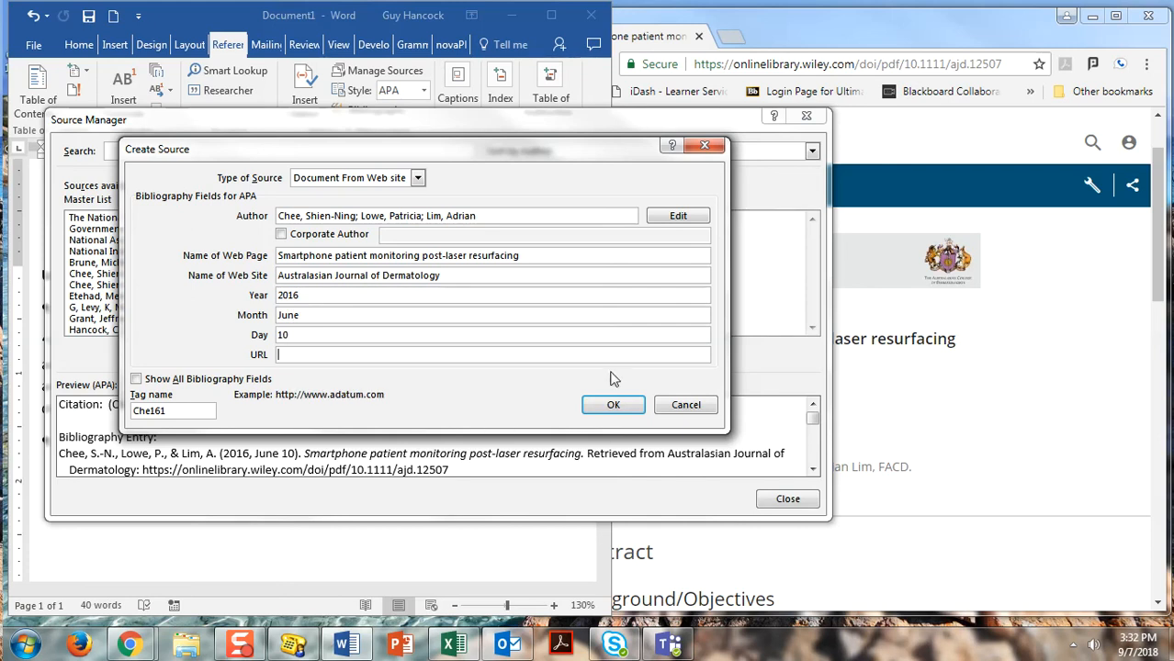
click(1026, 440)
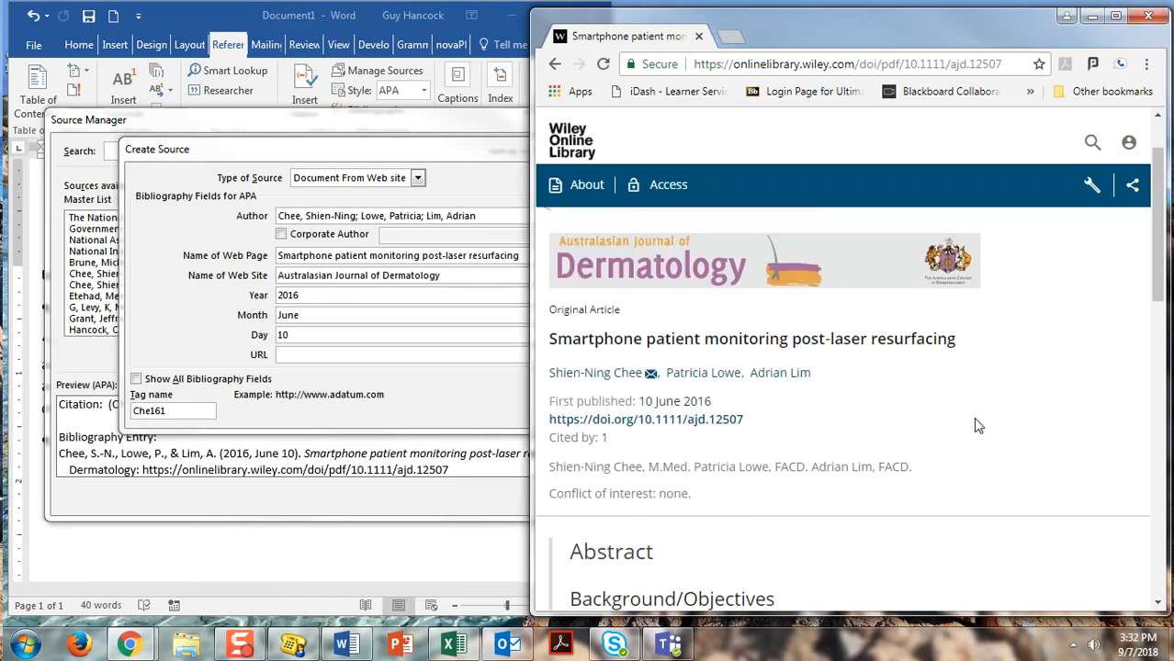
click(791, 66)
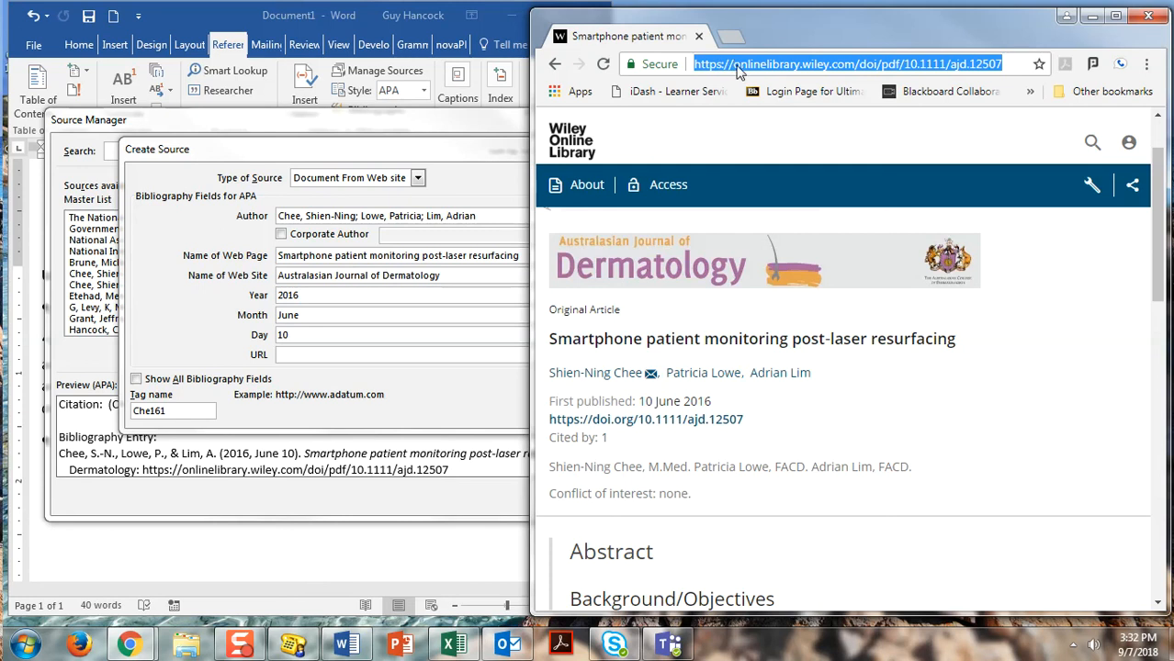
key(ctrl+c)
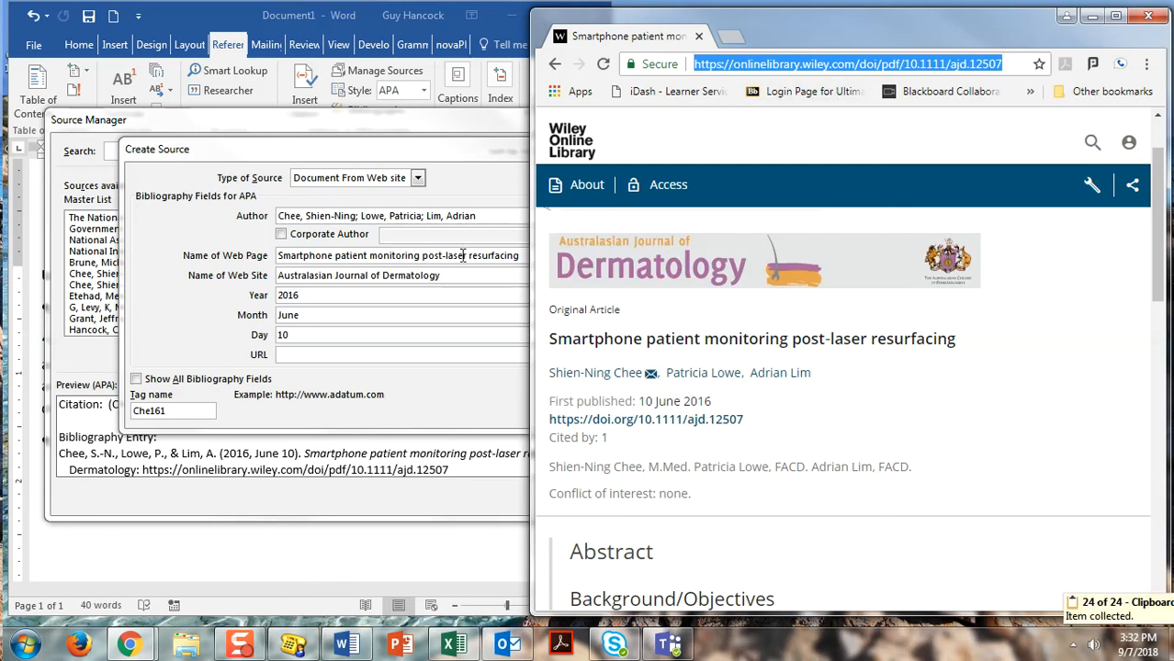
click(349, 356)
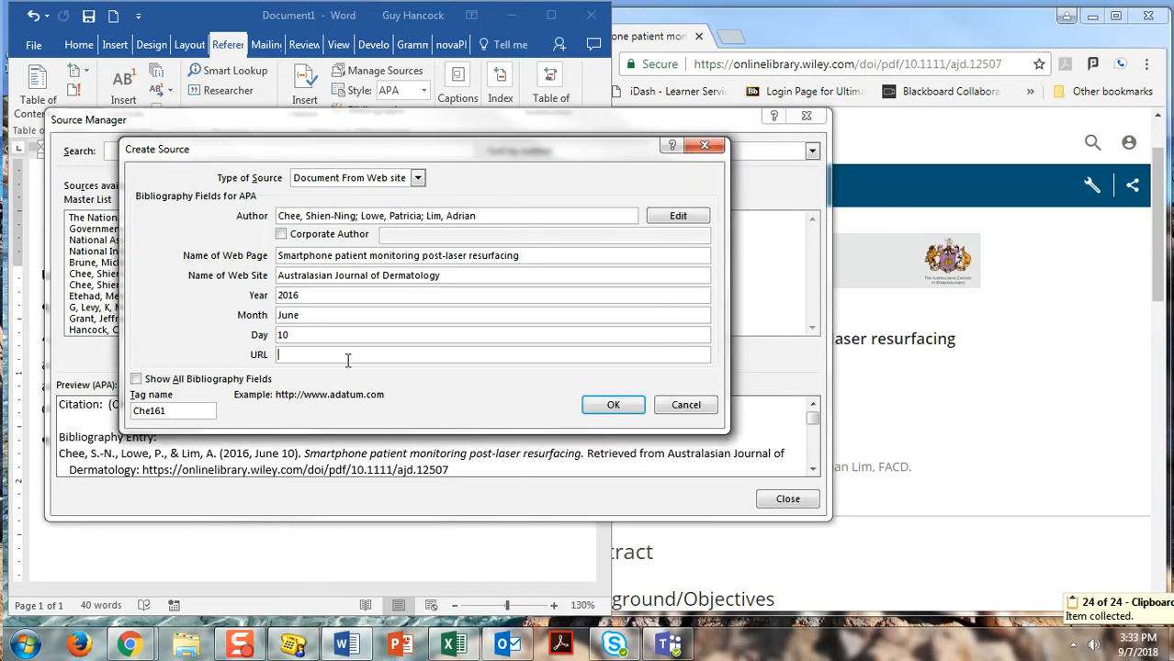
key(ctrl+v)
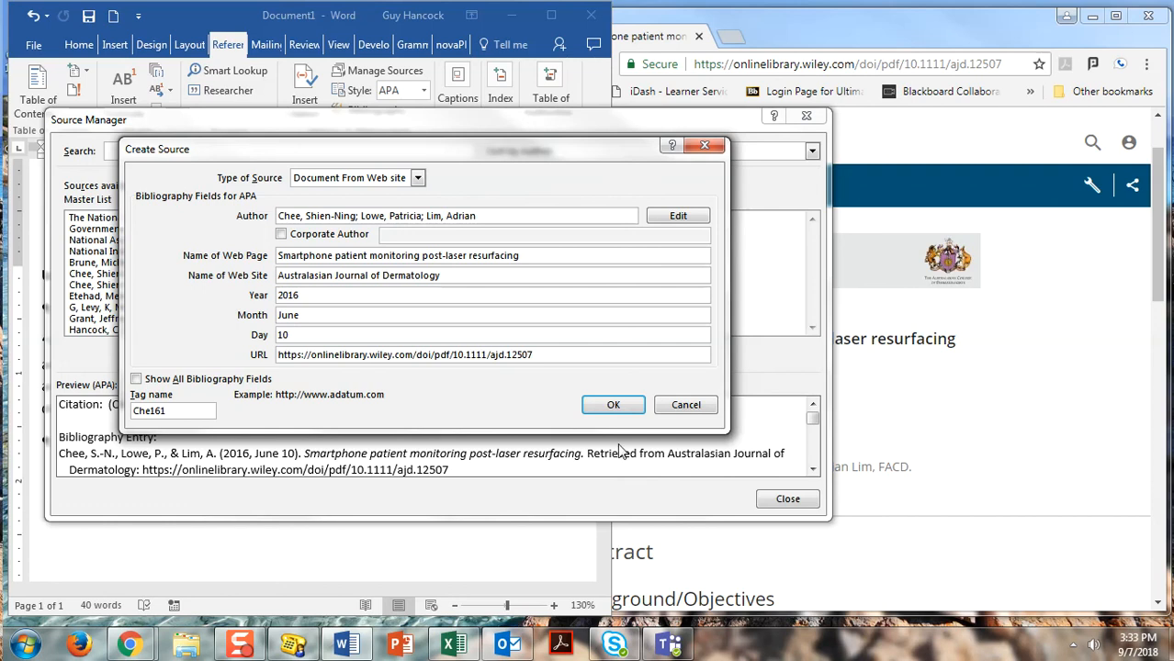
click(617, 407)
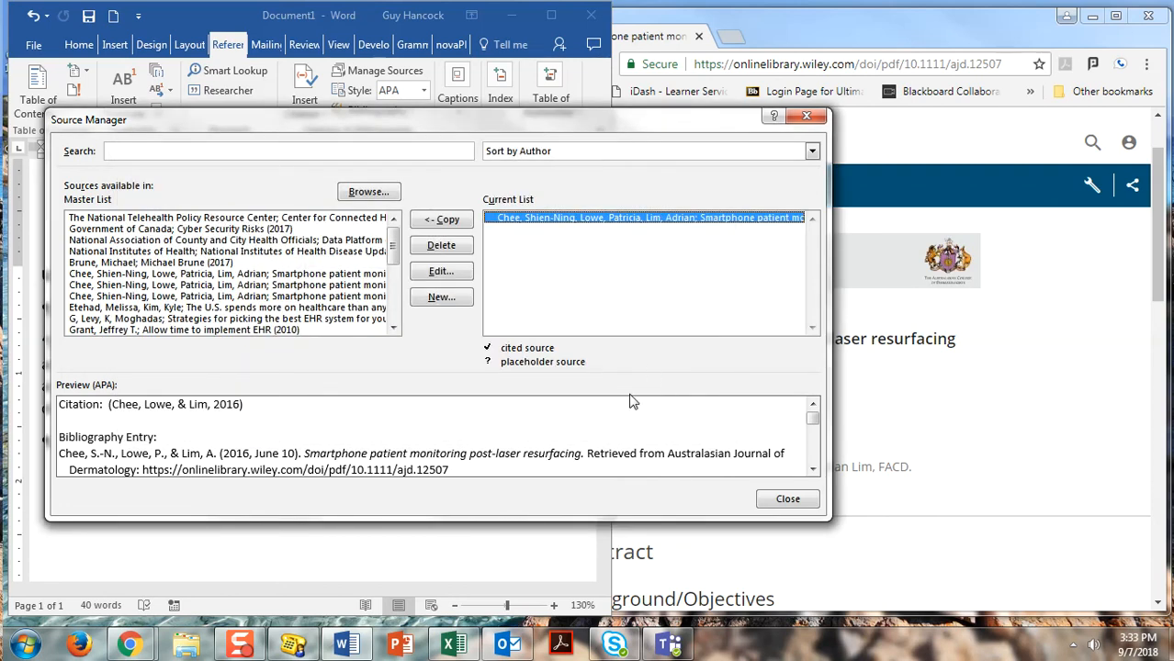
click(787, 499)
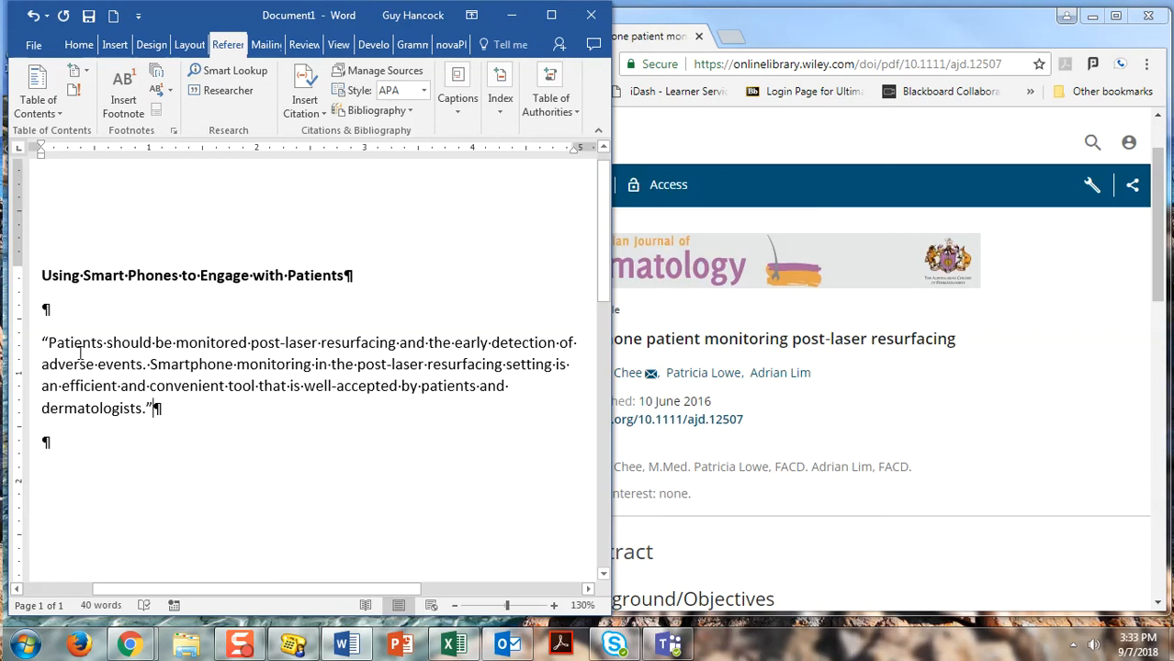
Insert the in-text citation for "Smartphone patient monitoring post-laser resurfacing" at the end of the quoted passage
click(322, 119)
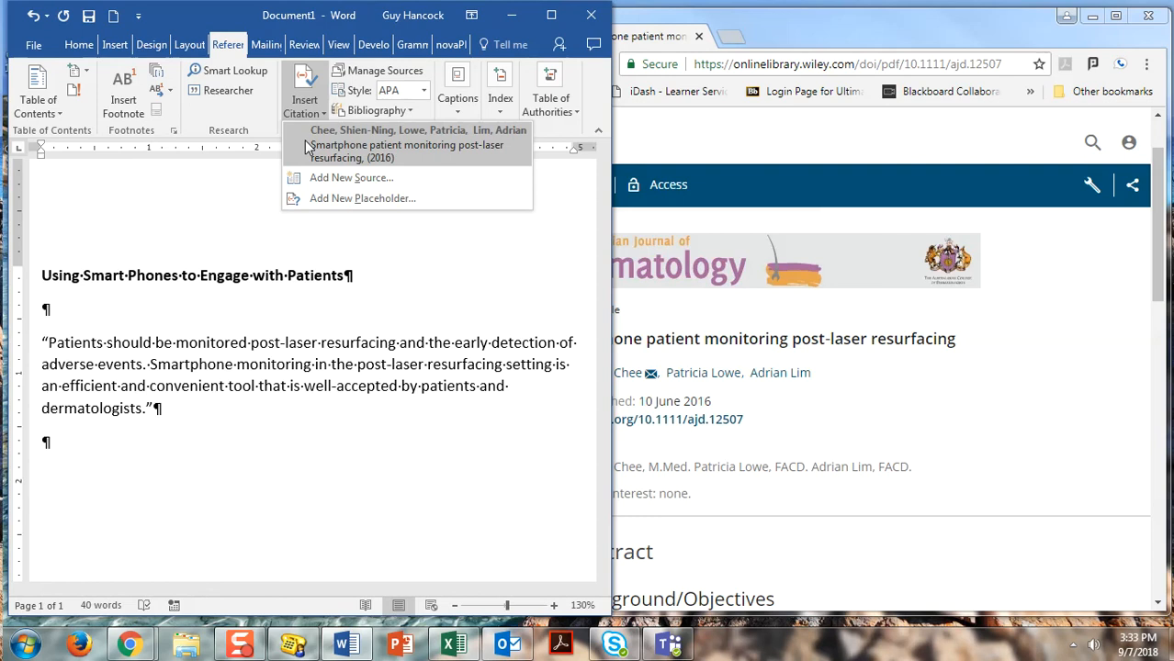
click(309, 148)
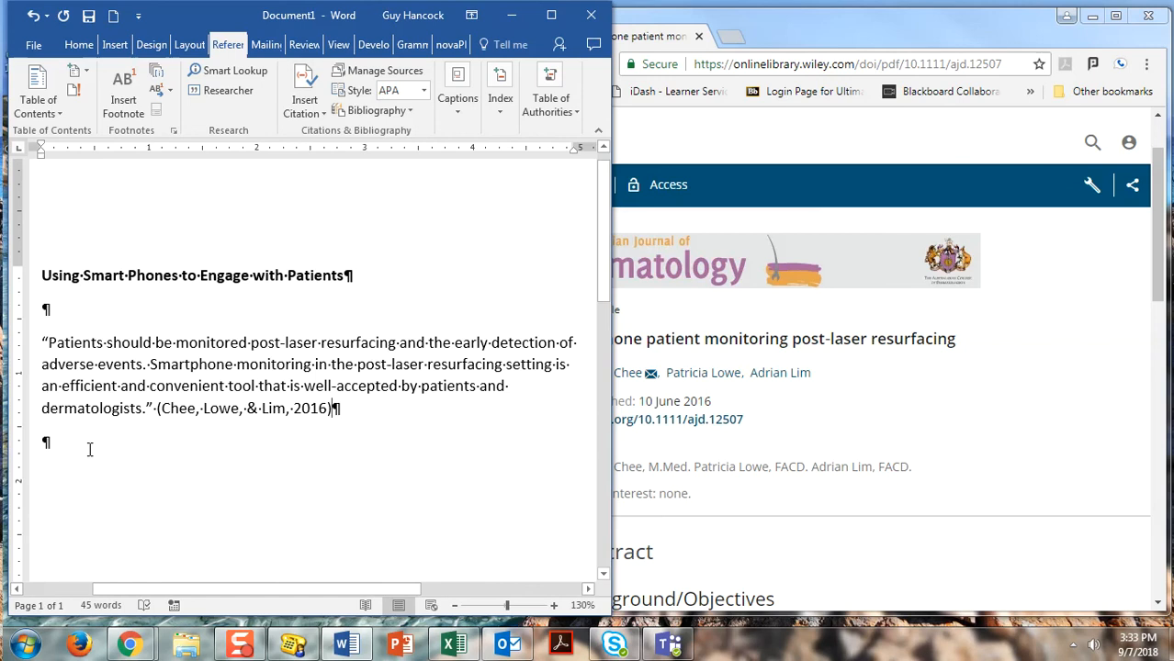
Add a new paragraph below the quoted passage and insert a Works Cited bibliography there, keeping the APA citation style
key(Return)
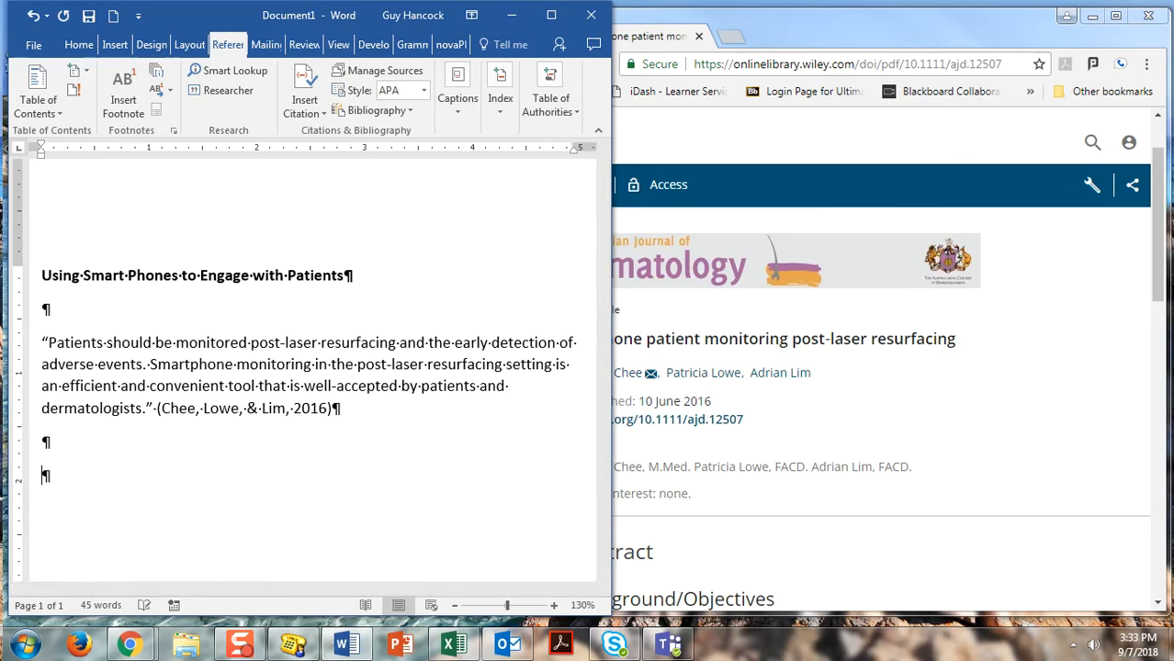
click(425, 91)
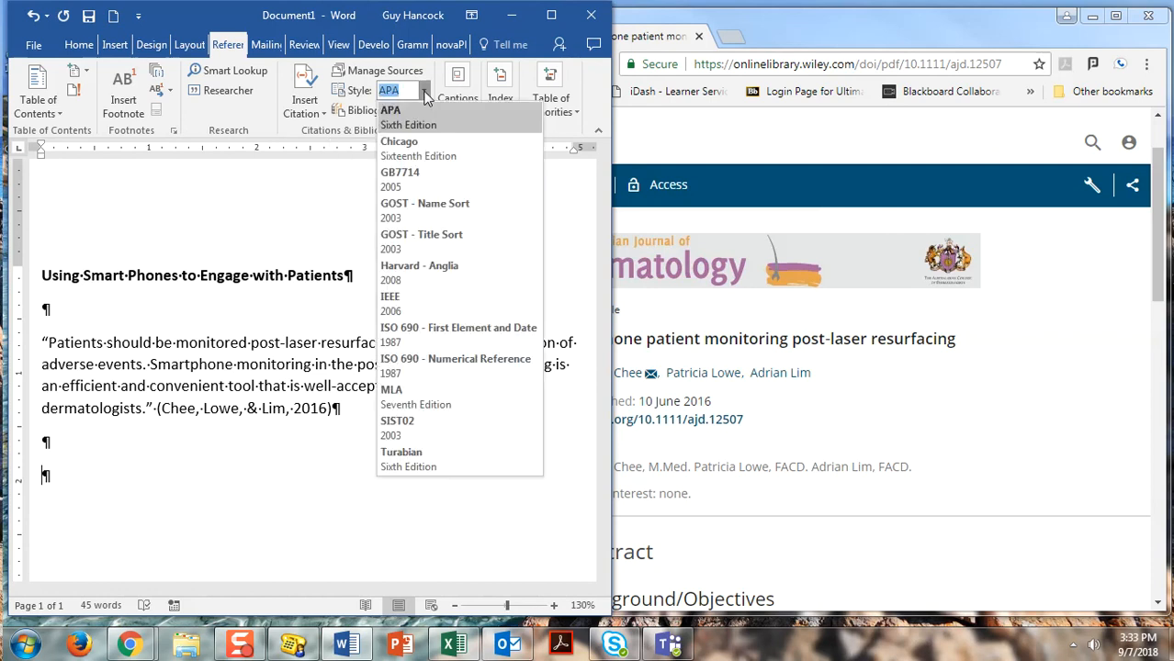
click(196, 191)
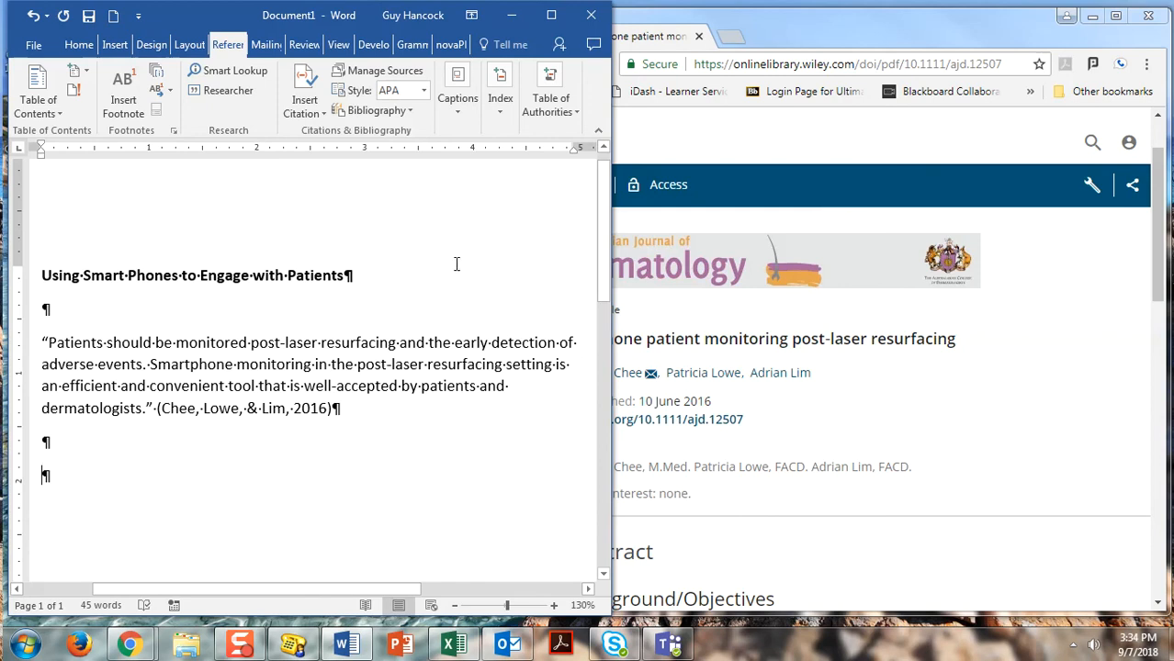
click(412, 108)
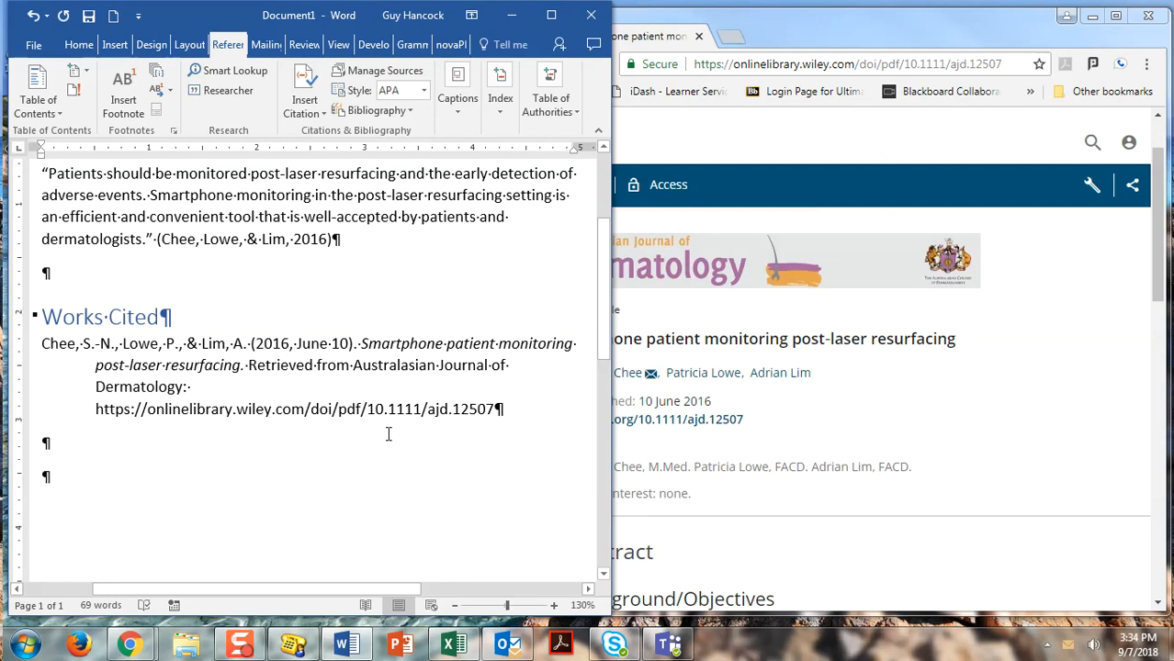
click(388, 433)
Widen the document window and review the master and current source lists in the Source Manager, leaving the sources unedited
drag(613, 447, 783, 439)
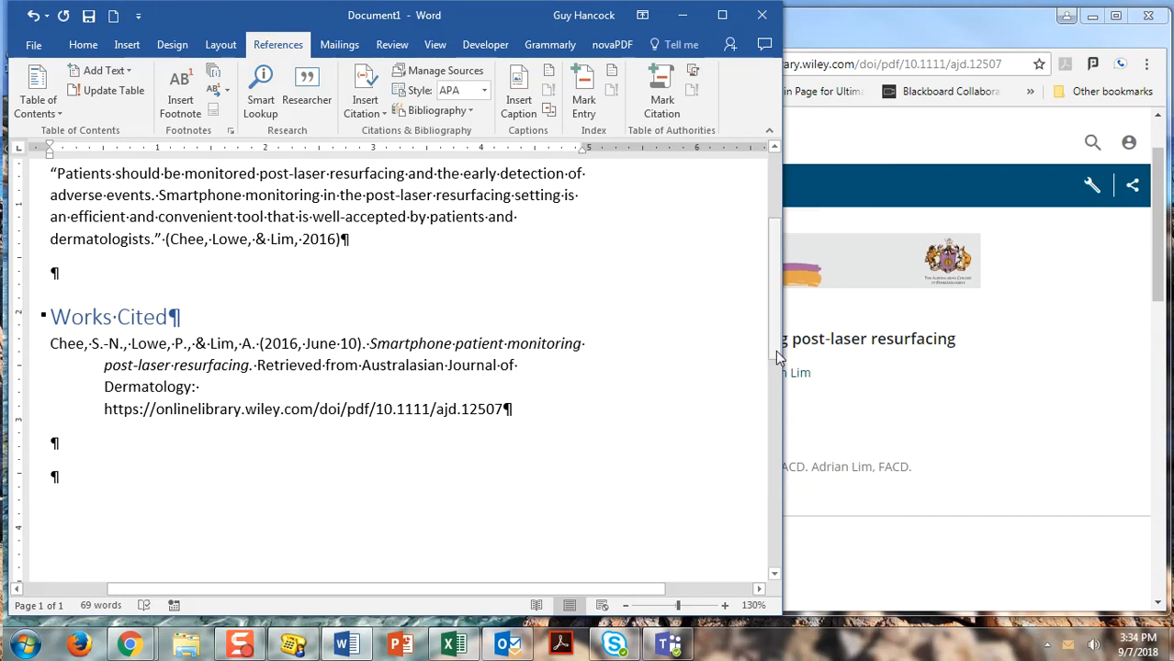
drag(775, 350, 754, 304)
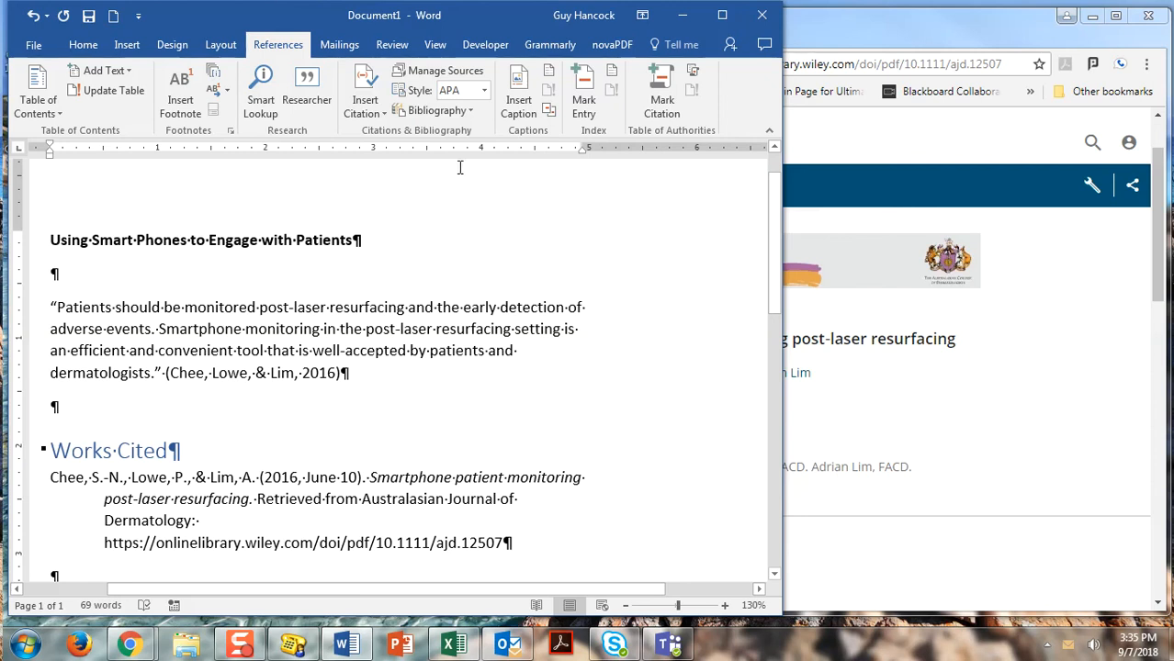
click(430, 73)
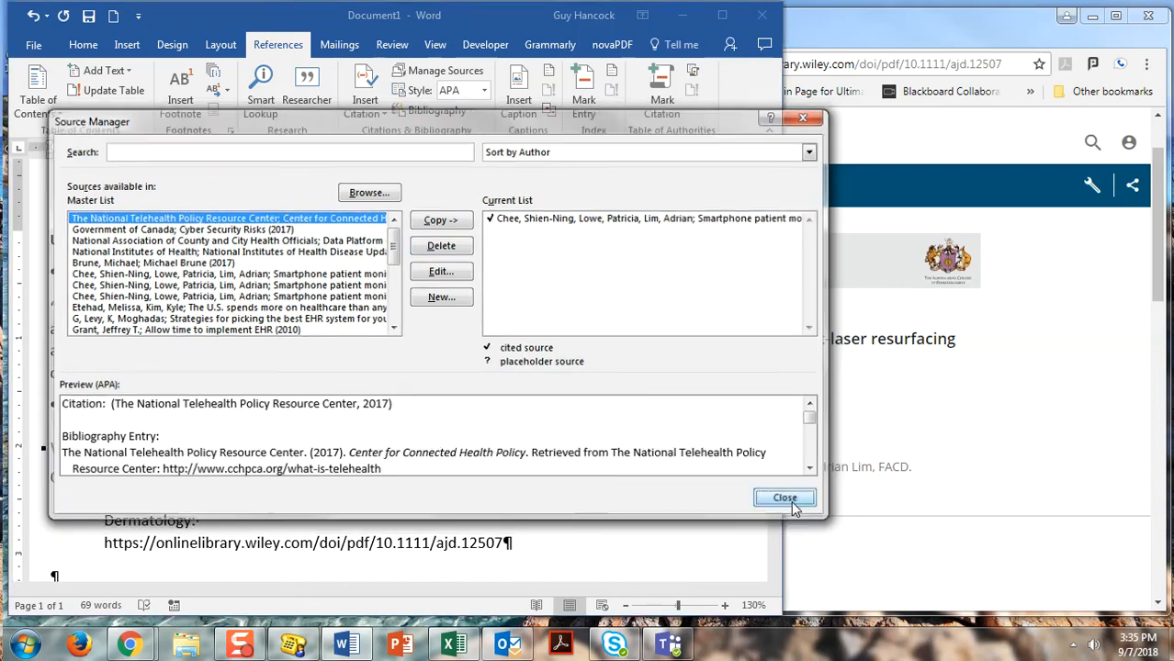
click(792, 505)
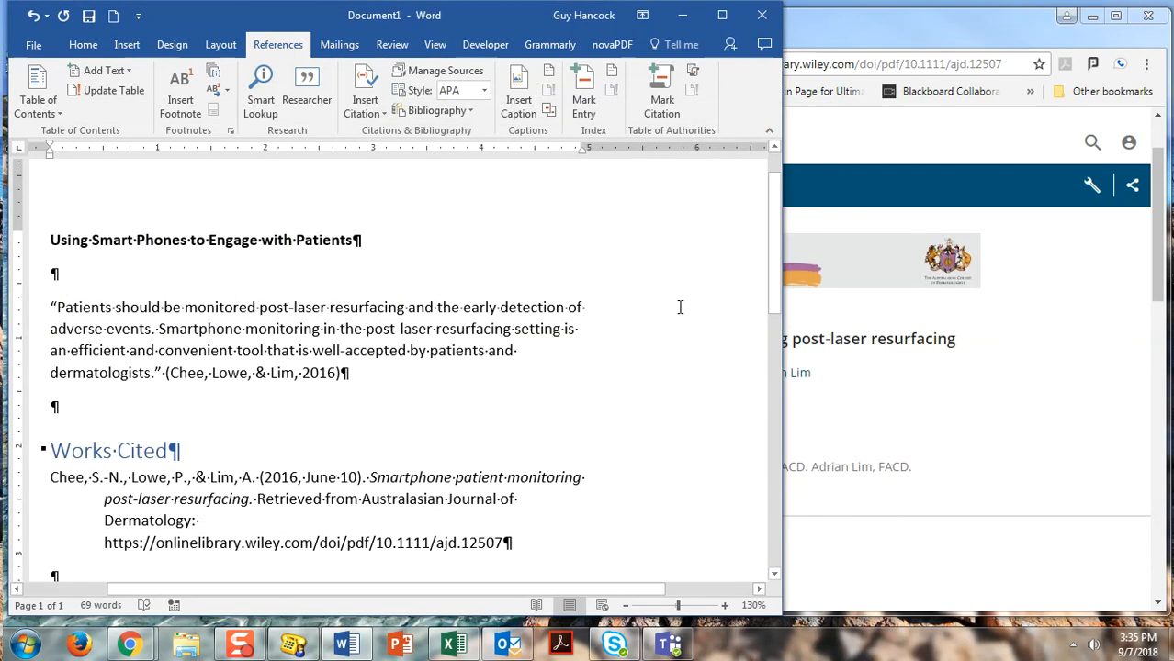